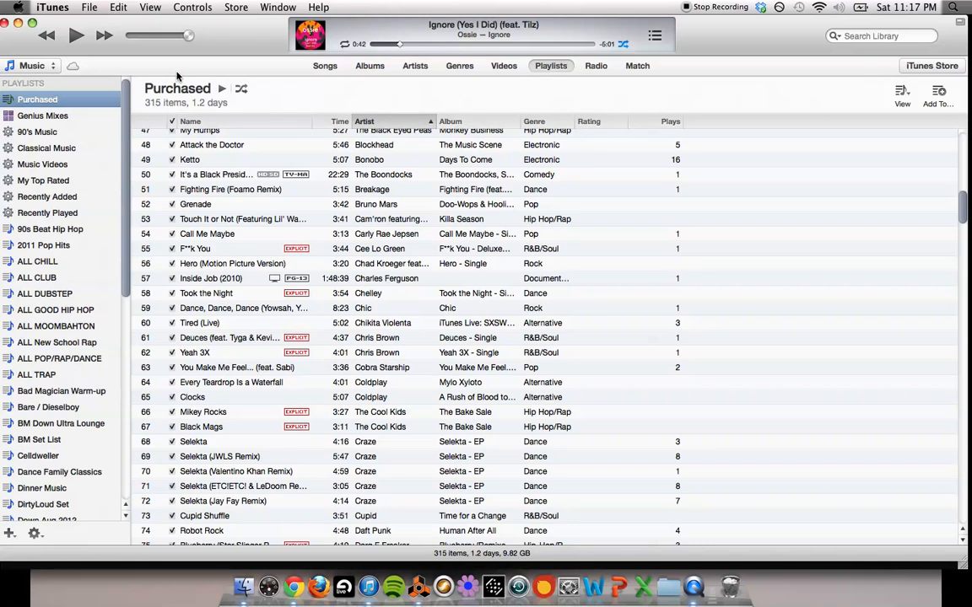
Leave the iTunes playlist, return to the desktop, and bring Reason to the front
click(75, 37)
click(76, 36)
key(ctrl+Down)
key(ctrl+Left)
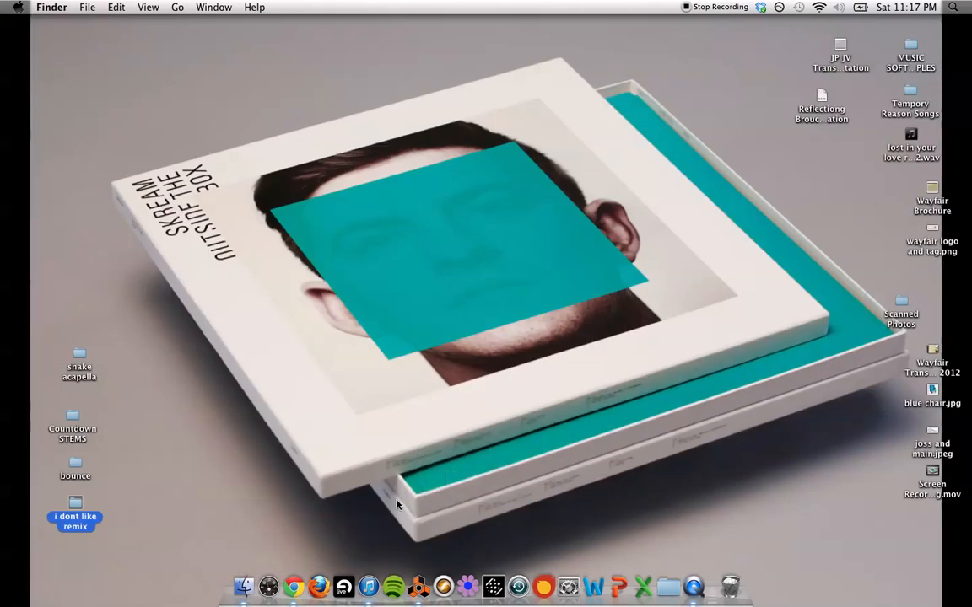
click(418, 586)
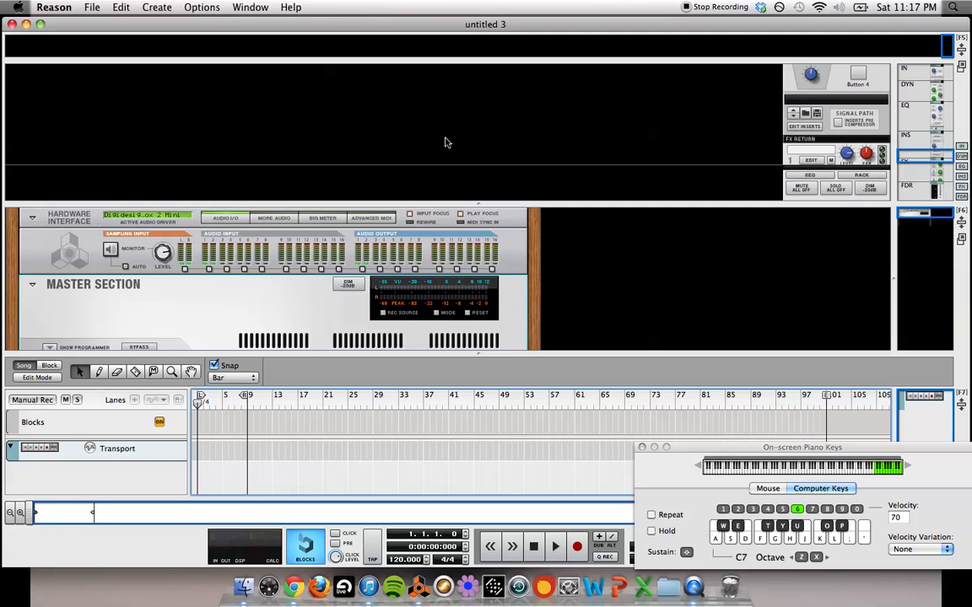
Detach the mixer and the rack from the main song window into separate windows
click(249, 7)
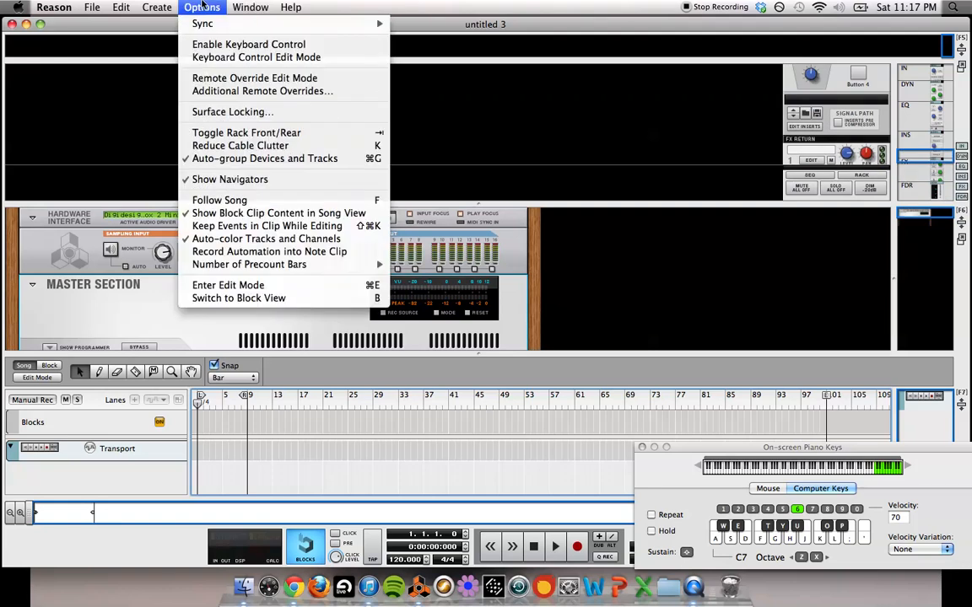
click(238, 109)
click(253, 8)
click(266, 110)
Spread the mixer, rack and sequencer windows over separate desktop spaces and open the space holding the rack
key(ctrl+Down)
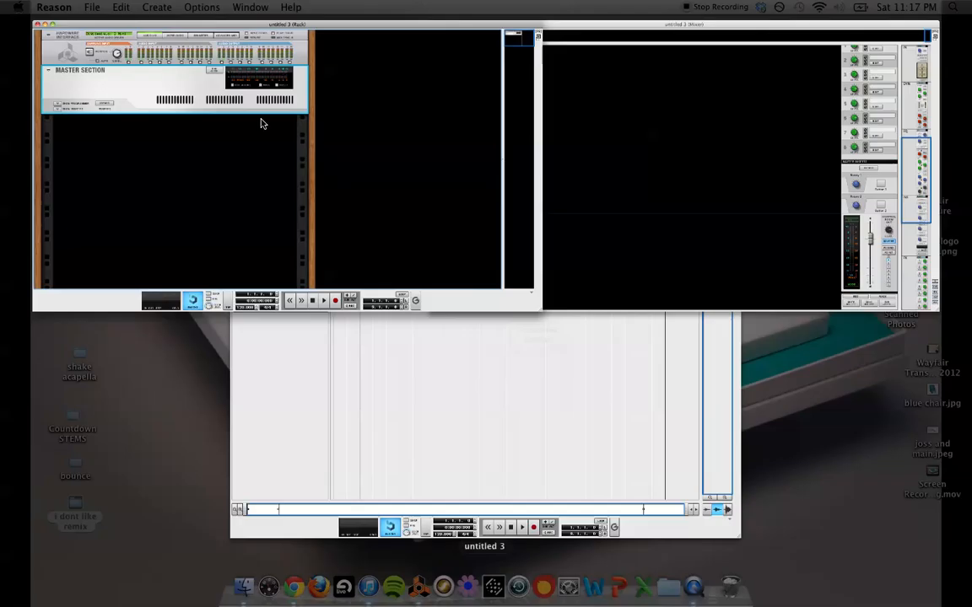
key(F8)
drag(358, 380, 683, 173)
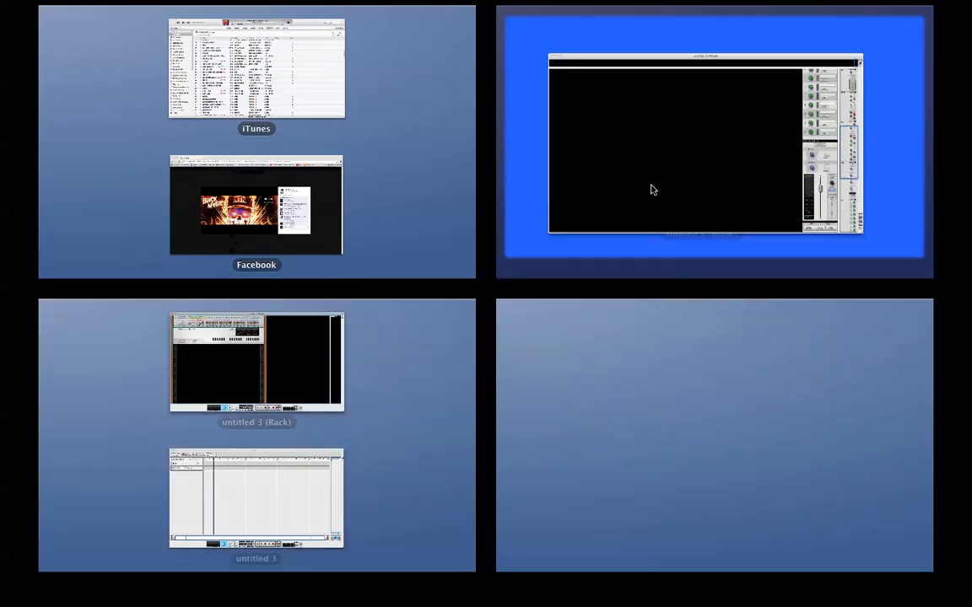
drag(213, 507, 606, 430)
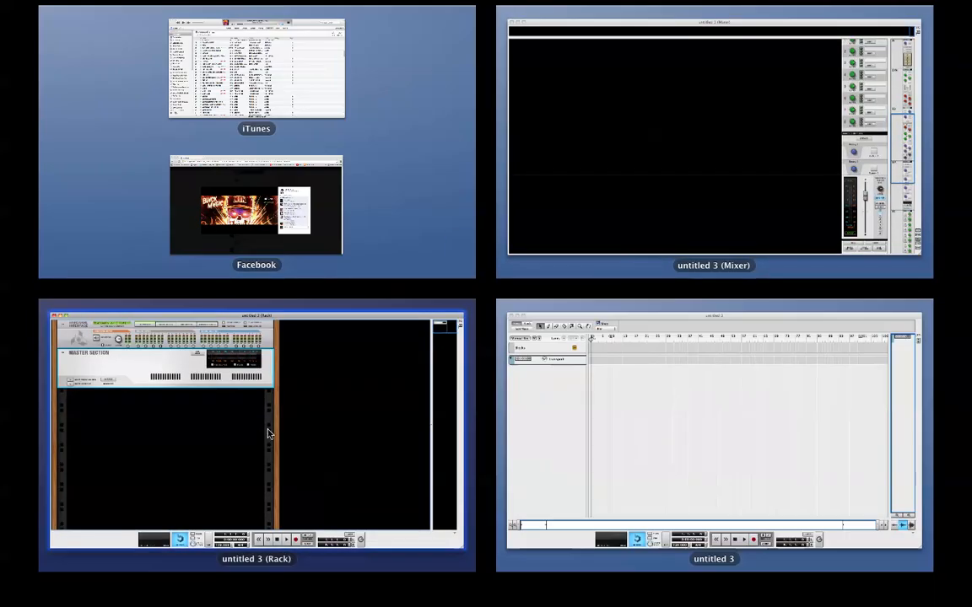
click(276, 432)
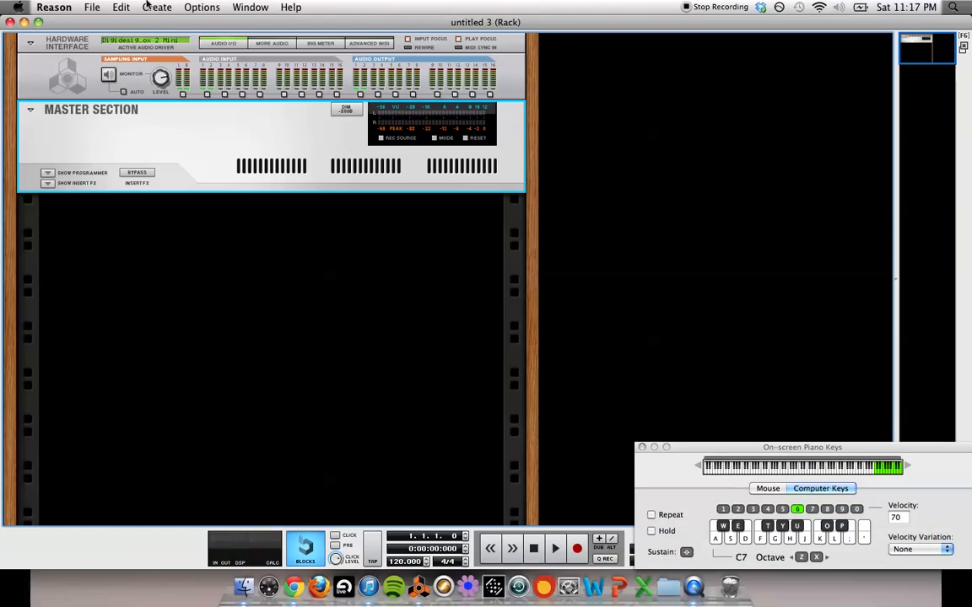
Add a SubTractor Analog Synthesizer to the rack and reset the device
click(152, 7)
mouse_move(211, 70)
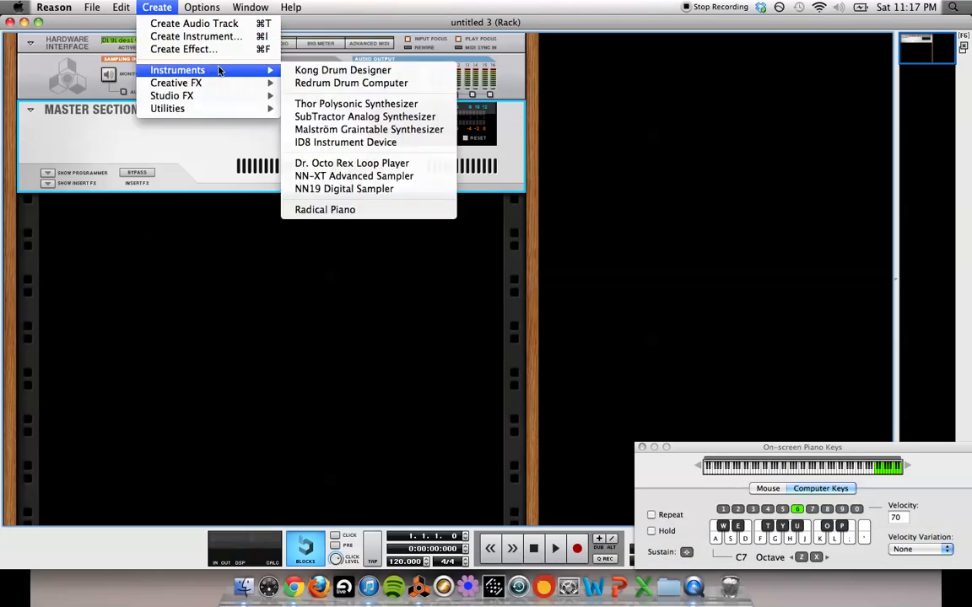
click(331, 117)
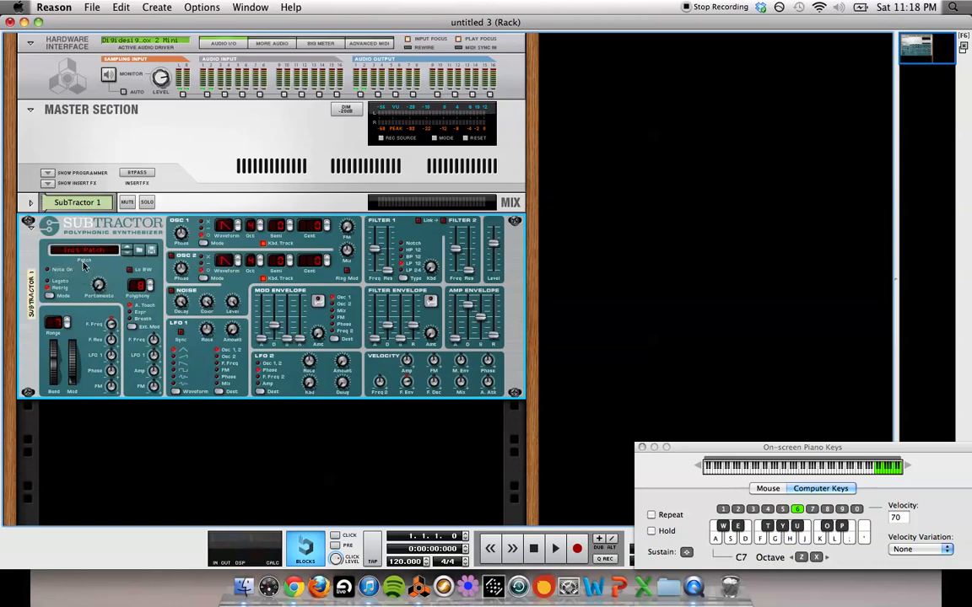
right_click(83, 265)
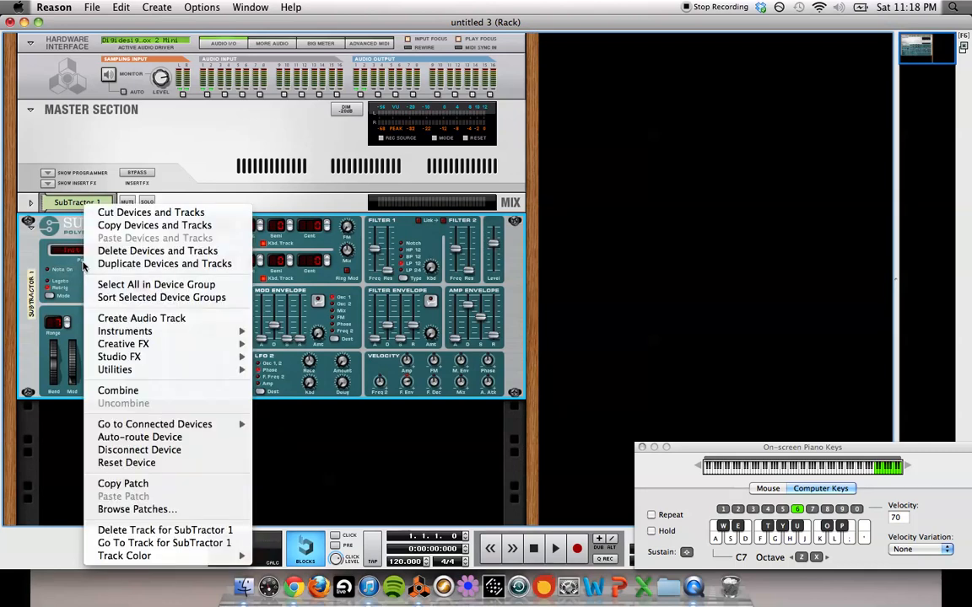
click(135, 464)
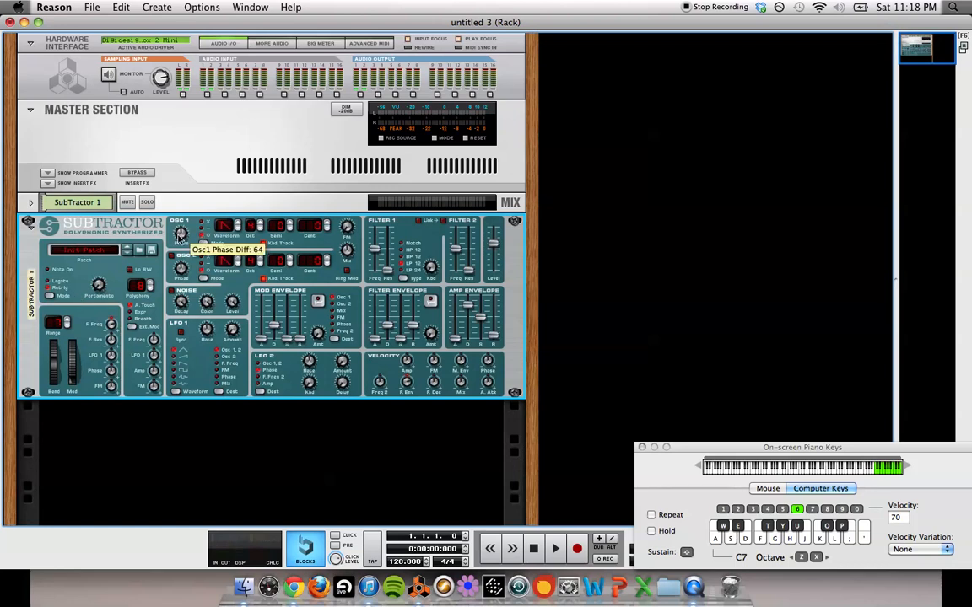
Adjust oscillator 1's phase, lower Filter 1's frequency almost to minimum and raise its resonance slightly
drag(180, 234, 178, 229)
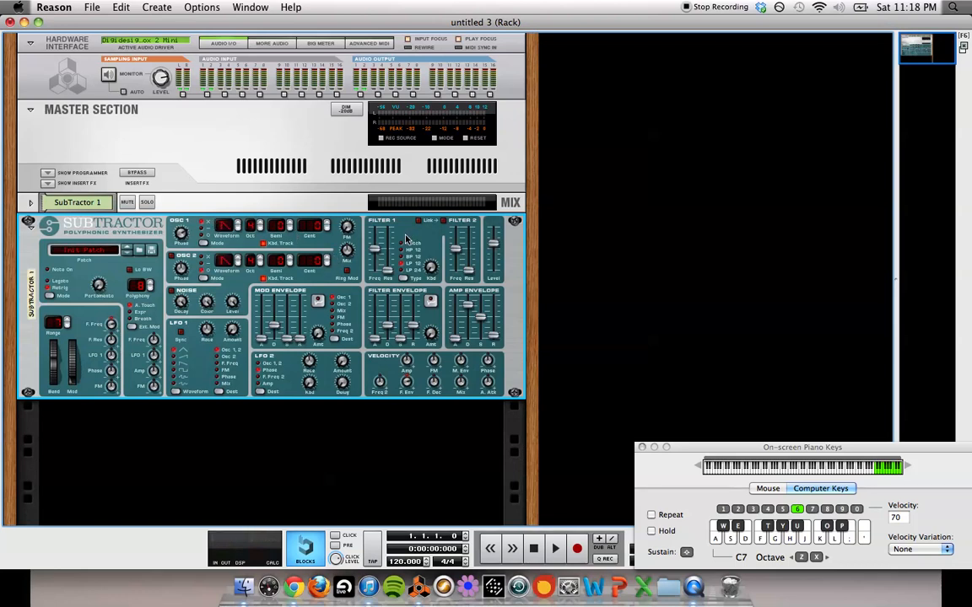
drag(376, 265, 377, 275)
drag(387, 272, 387, 261)
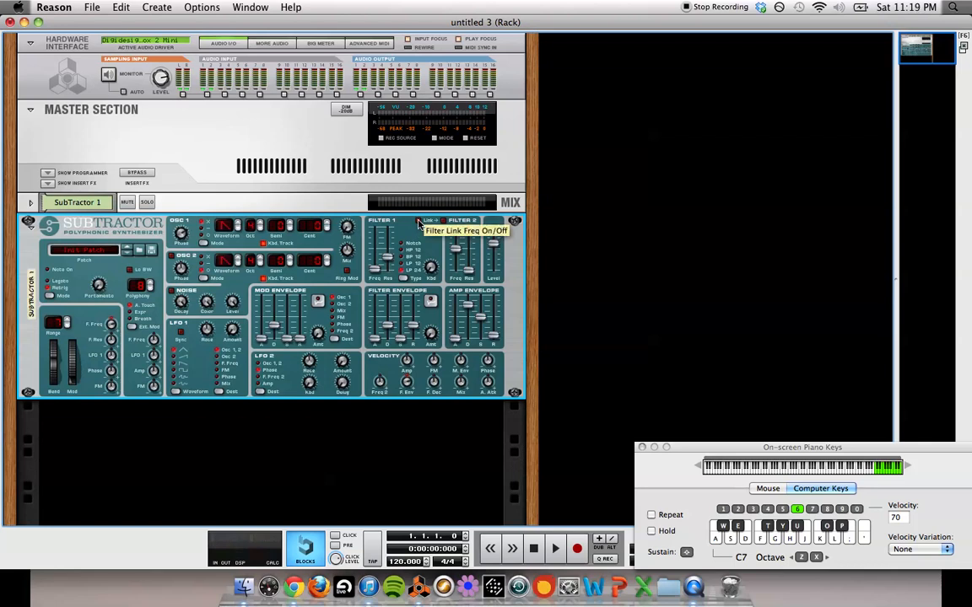
scroll(418, 223, down, 1)
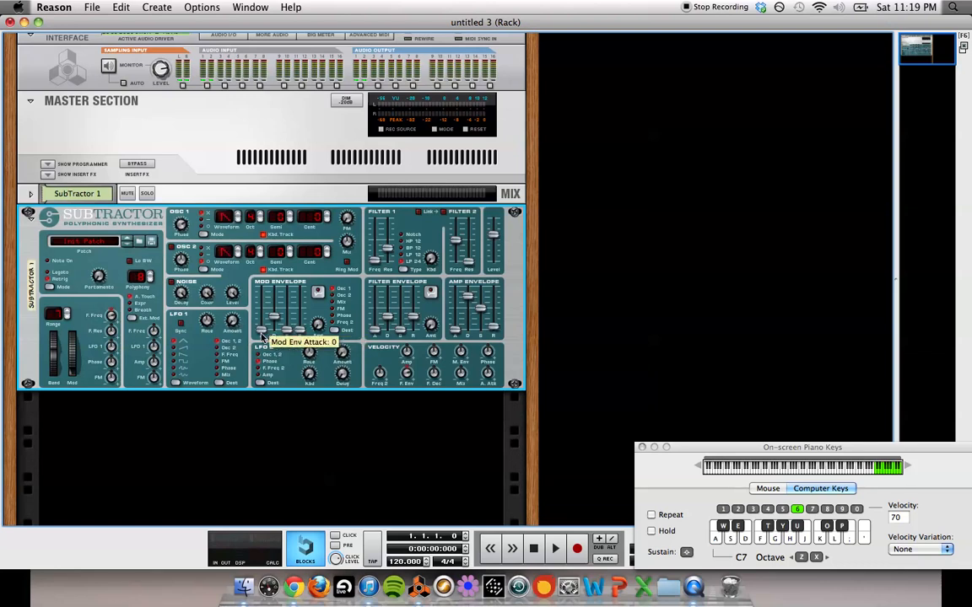
Shape SubTractor's mod envelope with slightly raised attack, sustain and release, and adjust its amount
drag(262, 335, 261, 329)
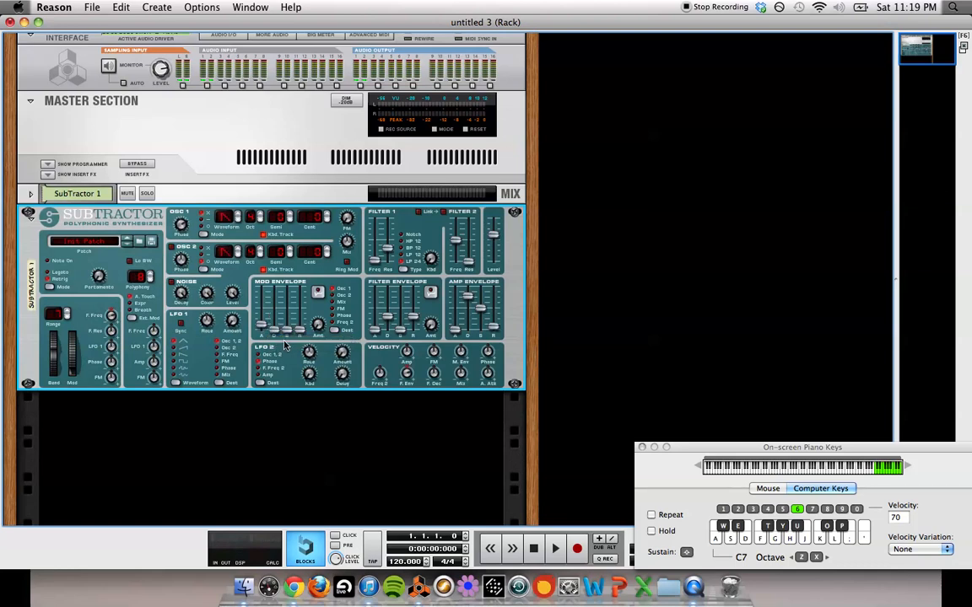
drag(289, 333, 289, 324)
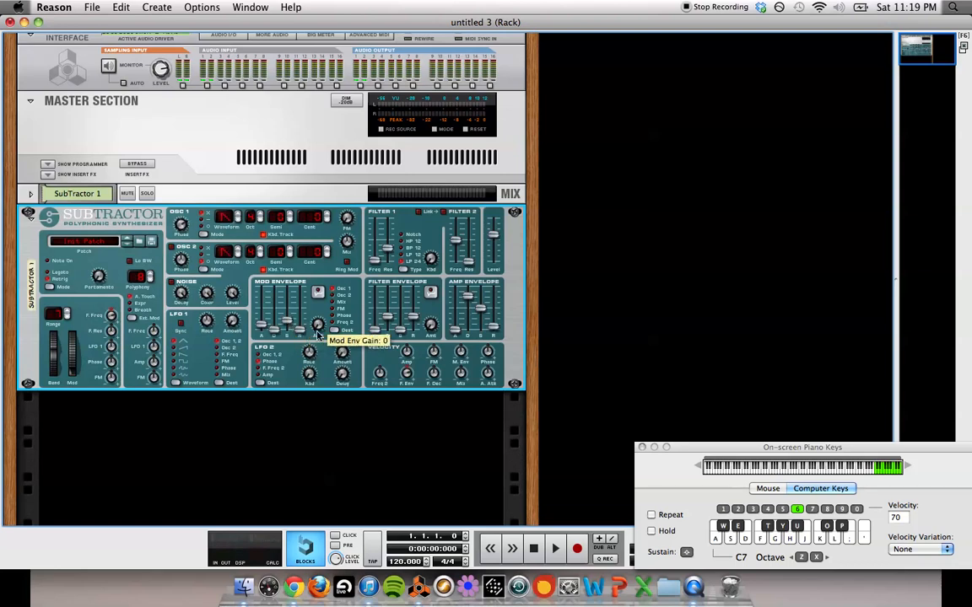
drag(303, 333, 303, 324)
drag(318, 330, 312, 324)
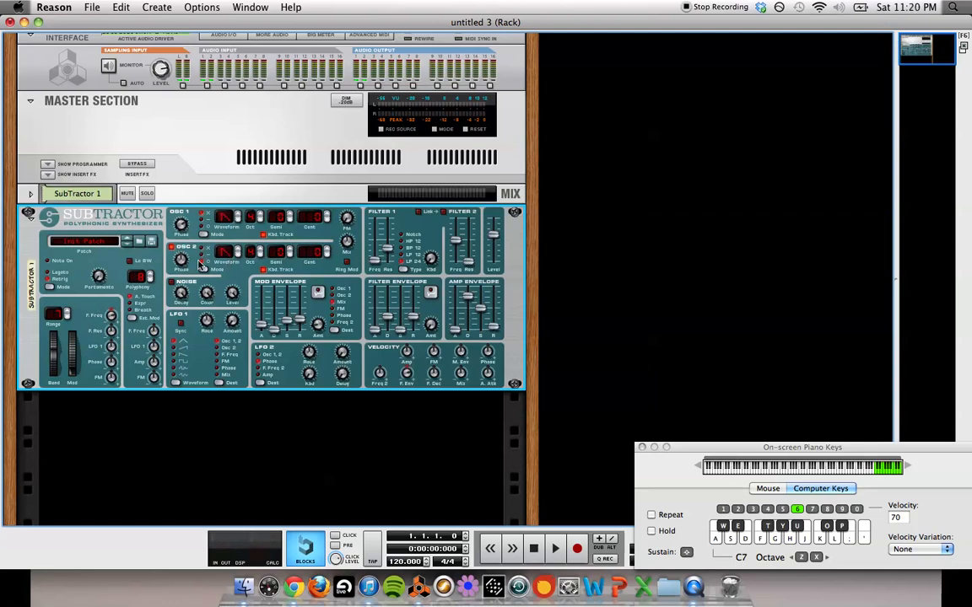
Set oscillator 2's waveform to 9
click(238, 250)
click(238, 251)
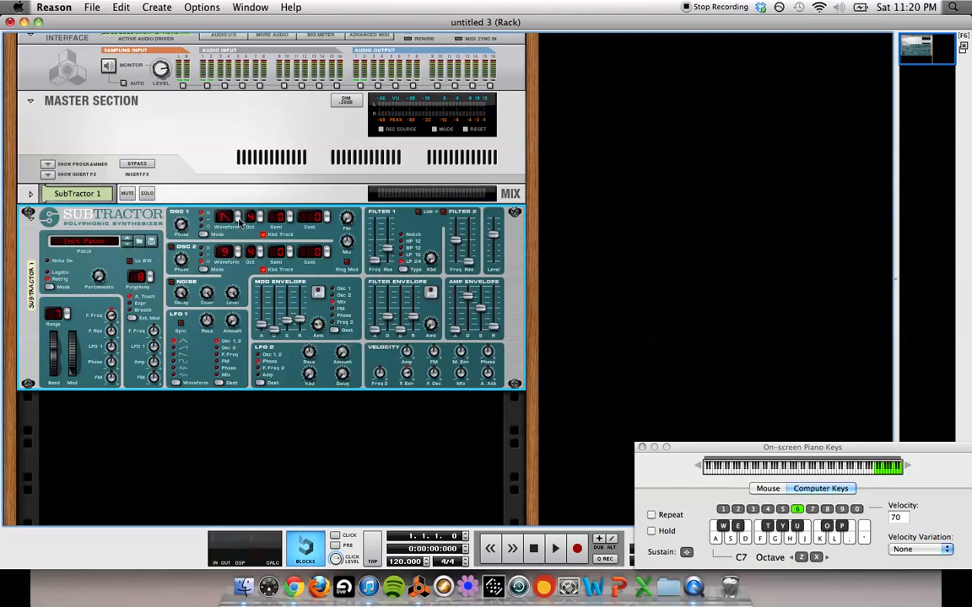
mouse_move(179, 257)
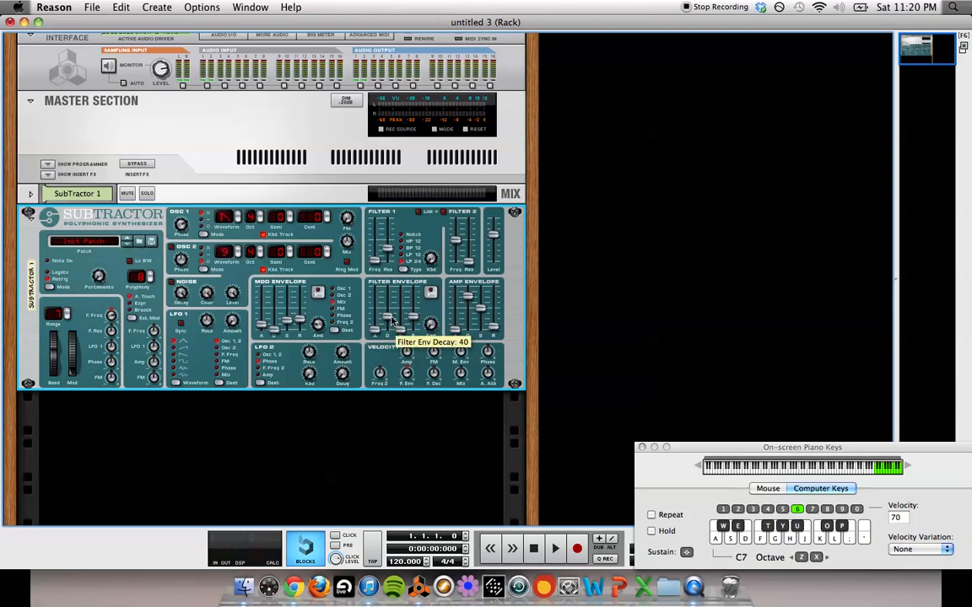
Raise the filter envelope's decay and release, and set its amount to 40
drag(390, 321, 387, 309)
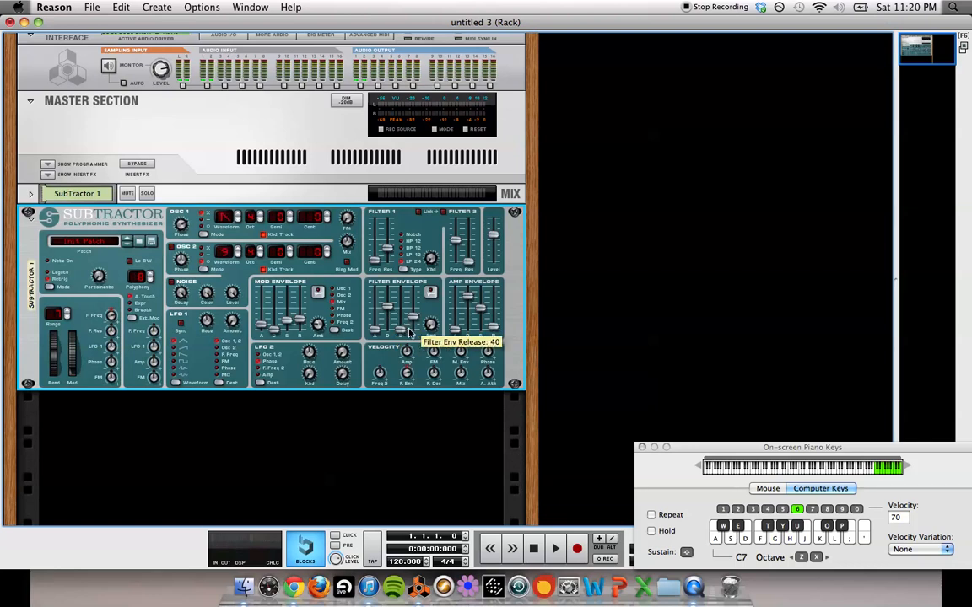
drag(410, 333, 412, 306)
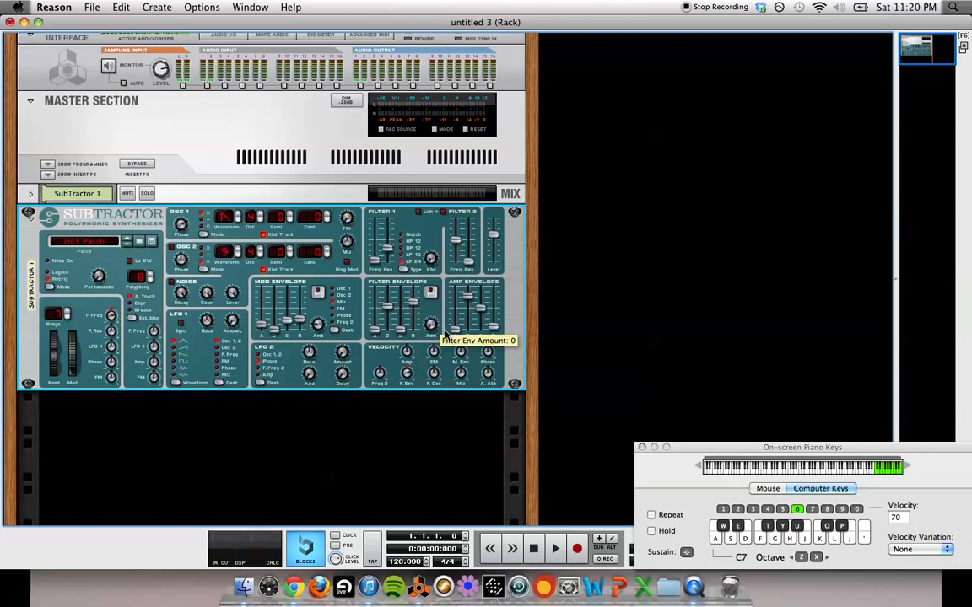
drag(431, 327, 420, 316)
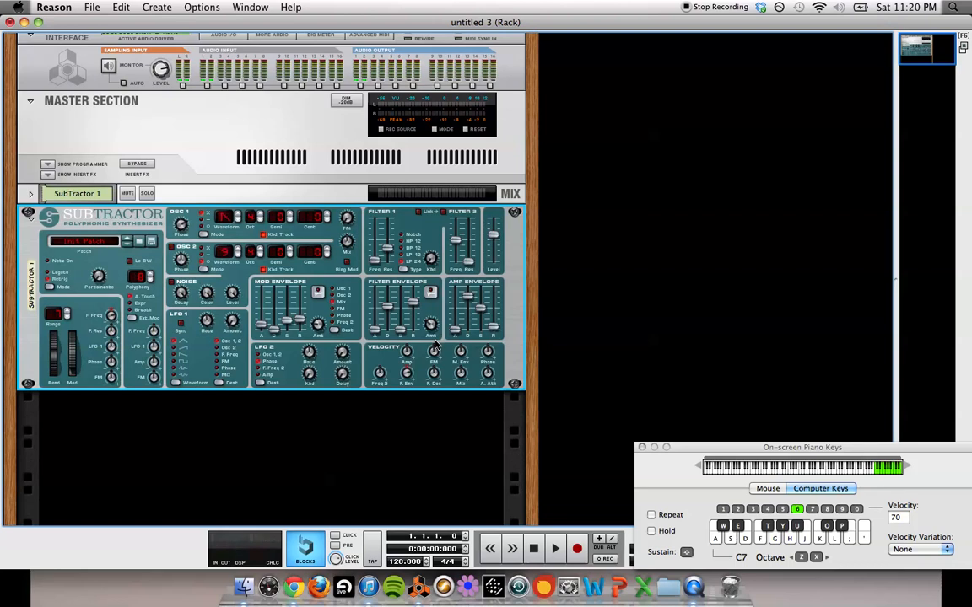
Lower the computer-key piano's octave to C2 and play test notes to audition the synth patch
key(j)
key(z)
key(z)
key(z)
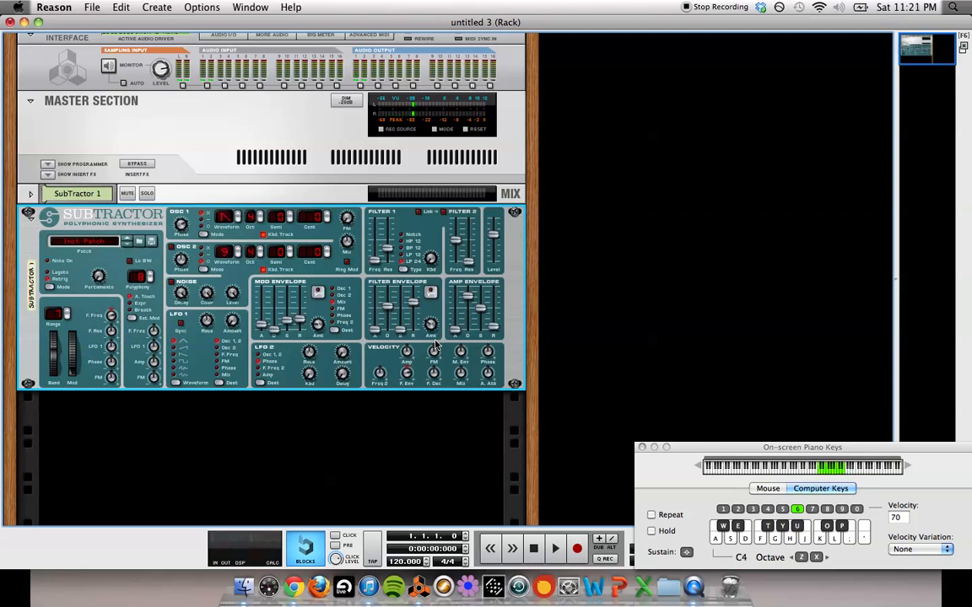
key(z)
key(j)
key(z)
key(g)
key(f)
key(h)
key(f)
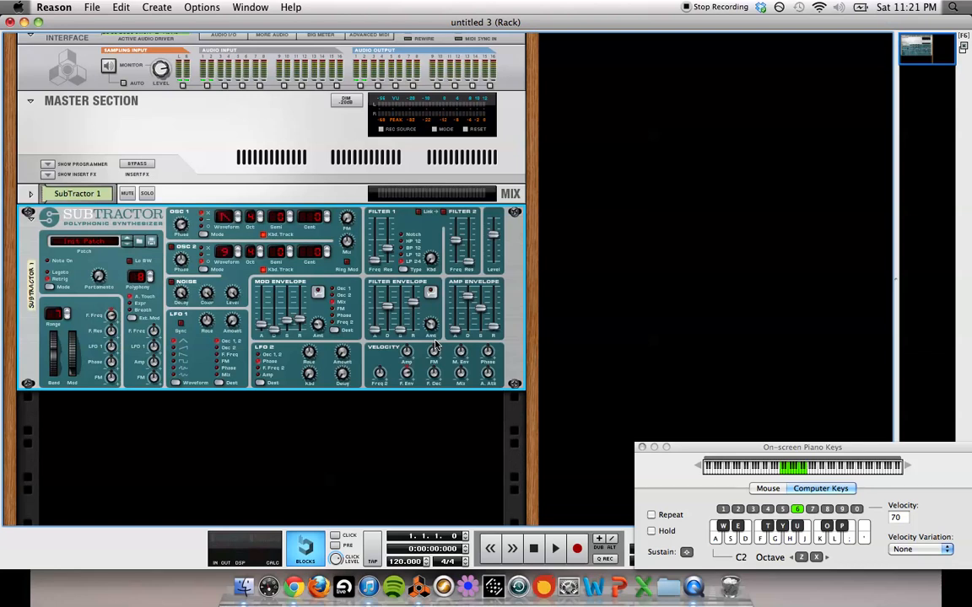
key(f)
Fine-tune SubTractor's filter envelope amount
mouse_move(428, 327)
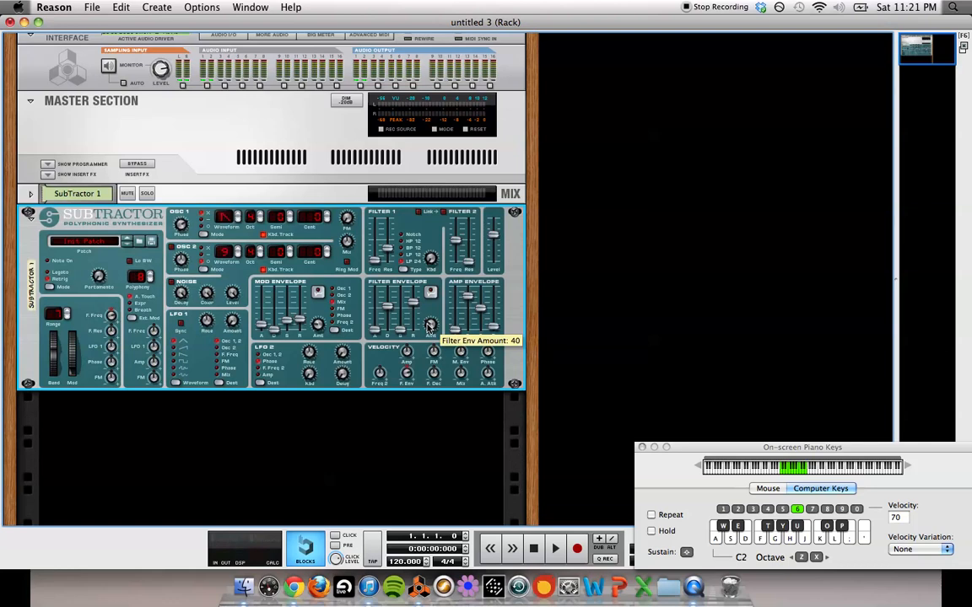
mouse_move(428, 327)
mouse_down()
mouse_move(408, 303)
mouse_move(429, 325)
mouse_up()
drag(432, 327, 433, 334)
drag(432, 335, 432, 334)
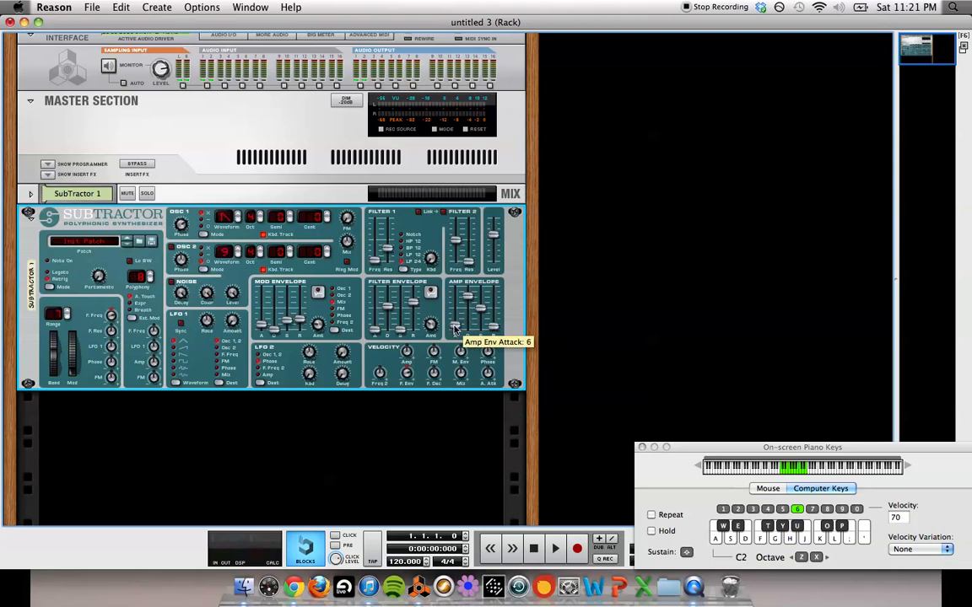
Shape the amp envelope with a very short attack, maximum sustain and a longer release, and audition a few notes
drag(454, 326, 455, 328)
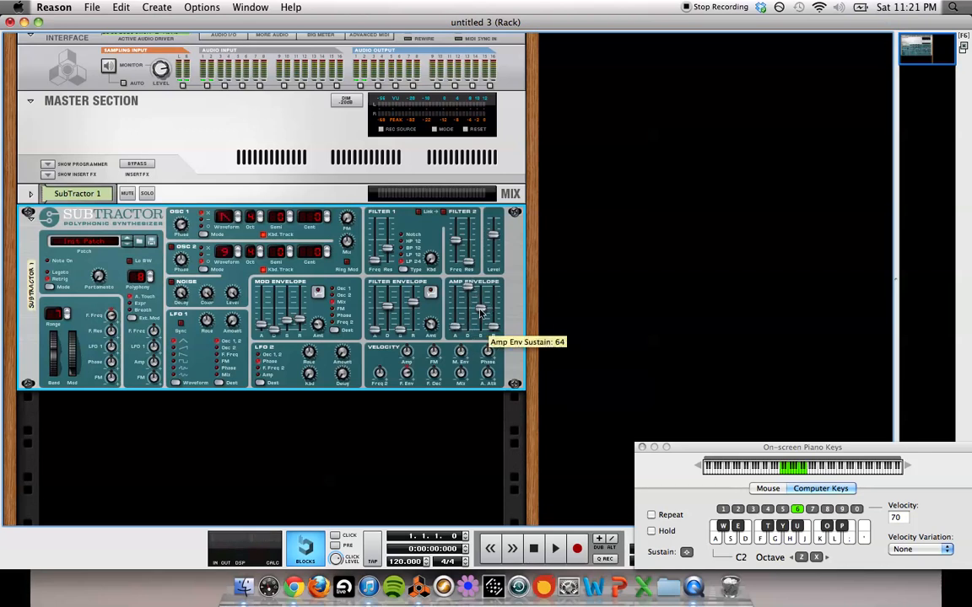
drag(481, 313, 482, 286)
drag(496, 328, 497, 316)
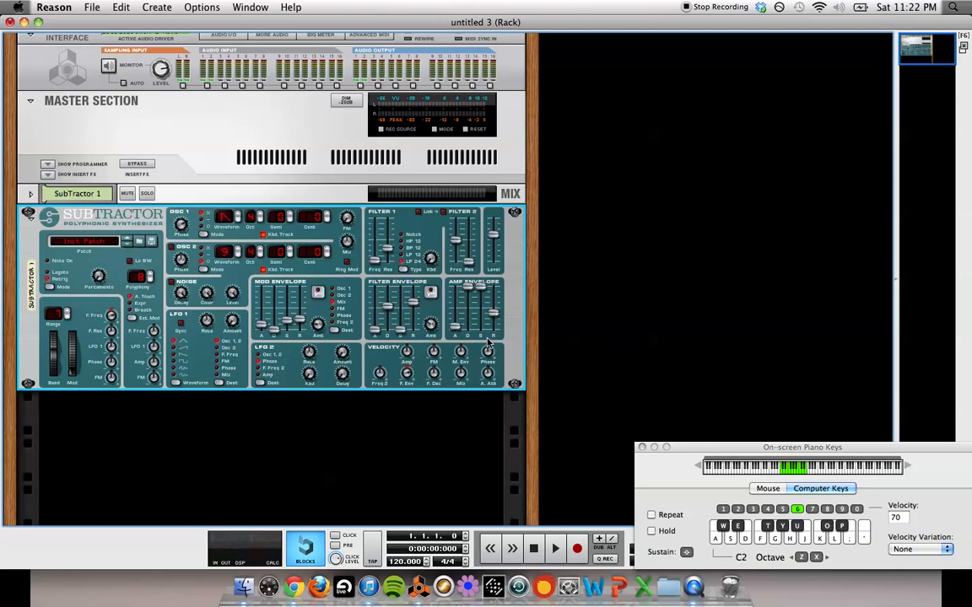
key(h)
key(j)
key(g)
Add an MClass Equalizer to the SubTractor's signal chain
right_click(520, 371)
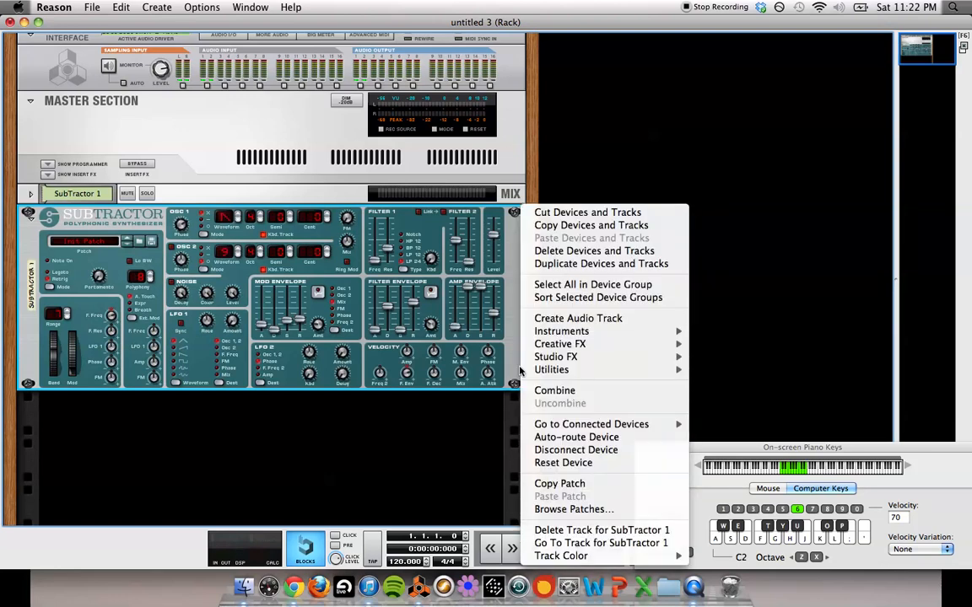
mouse_move(569, 350)
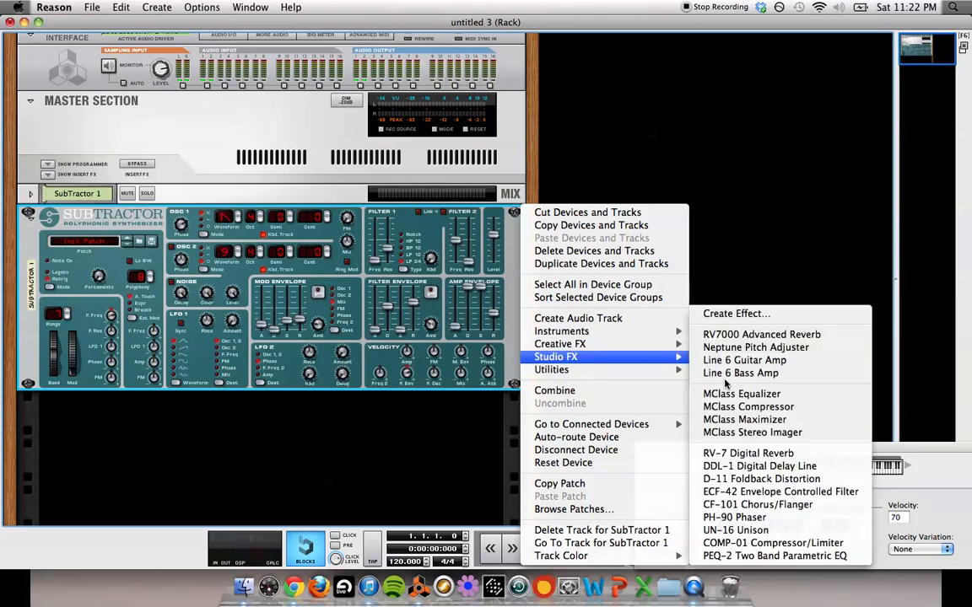
click(722, 393)
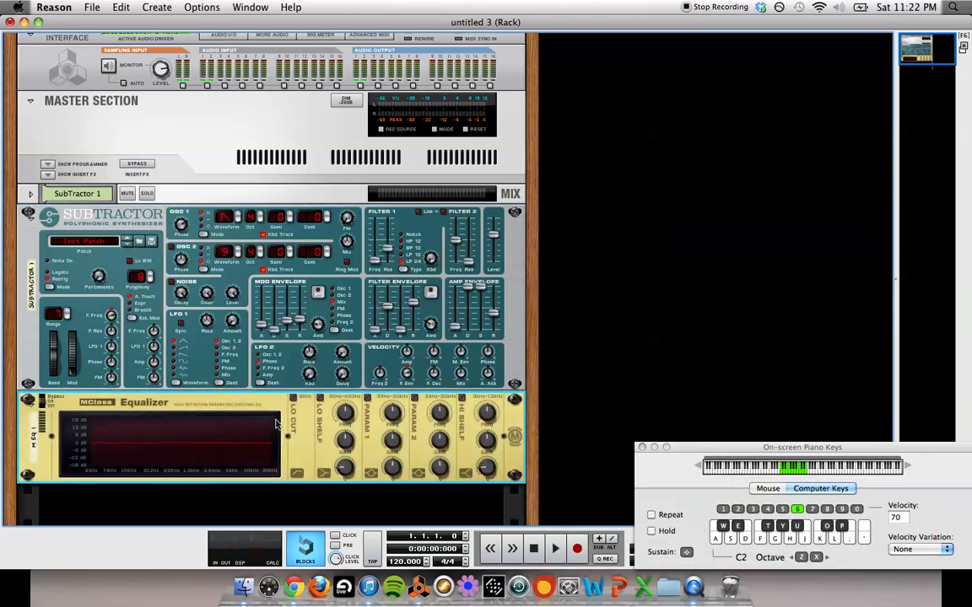
scroll(277, 423, down, 5)
scroll(278, 423, up, 2)
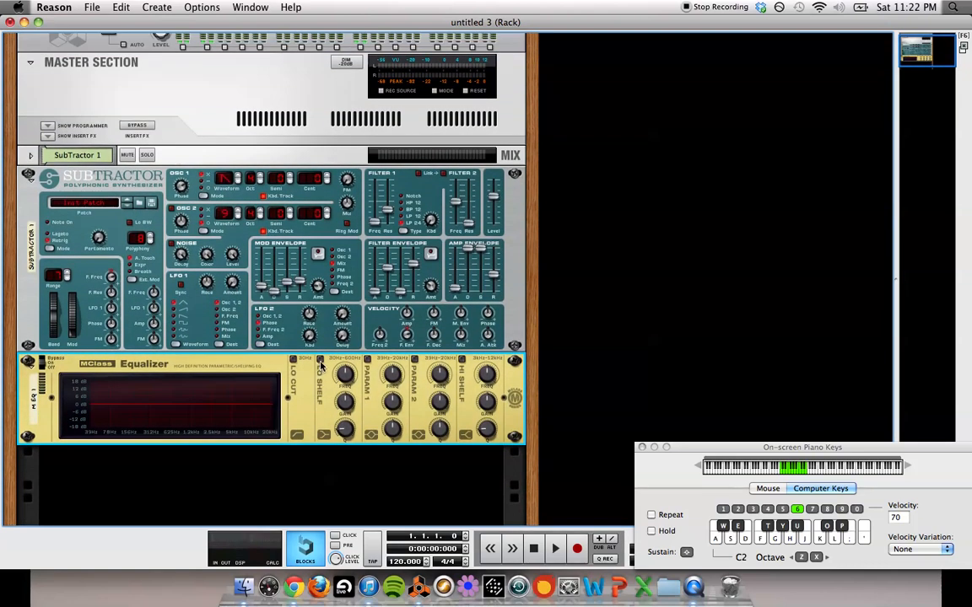
Enable the equalizer's low shelf band, set its frequency to 58.0 Hz, reduce its gain slightly and raise its Q
click(319, 361)
drag(345, 374, 347, 388)
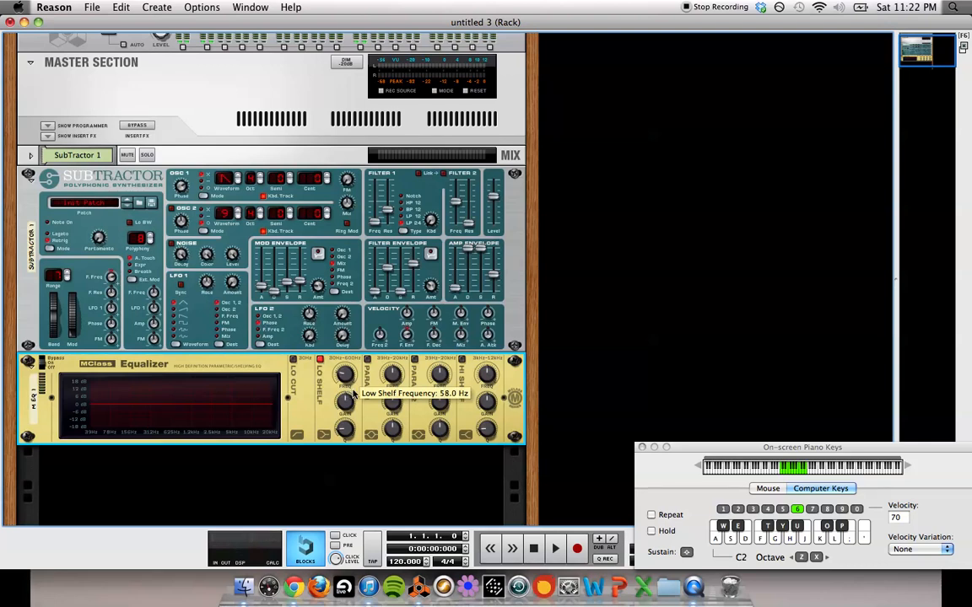
drag(346, 402, 349, 410)
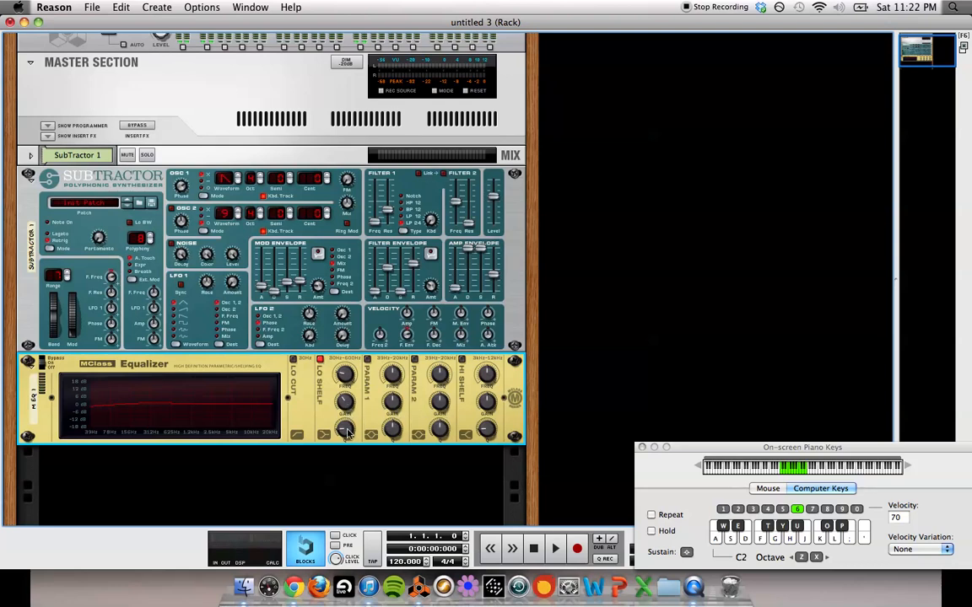
drag(345, 429, 350, 397)
Enable the equalizer's Parametric 1 band, lower its frequency, raise its gain to about 5.1 dB and set its Q to 2.3
click(367, 360)
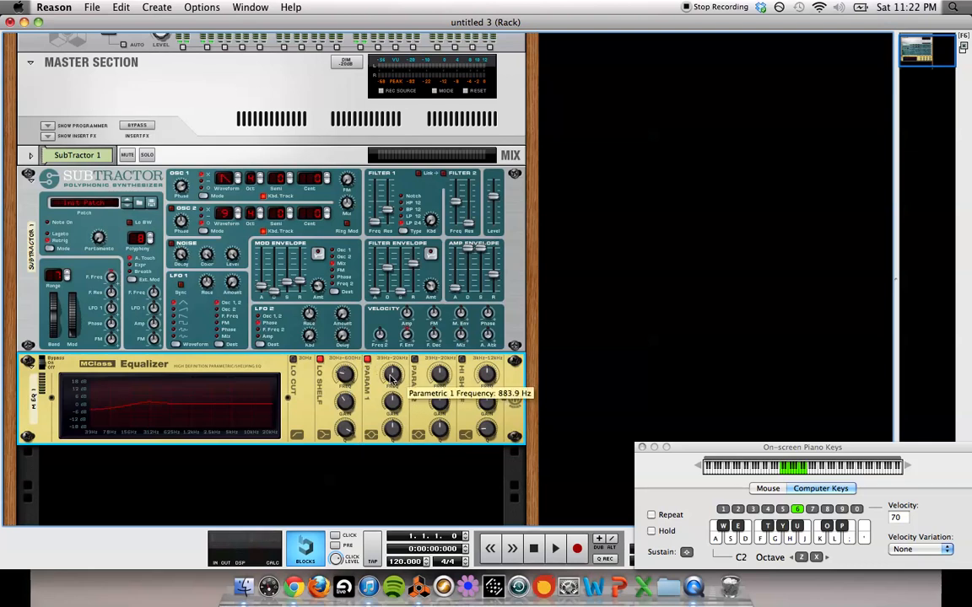
drag(391, 374, 394, 391)
drag(397, 407, 393, 401)
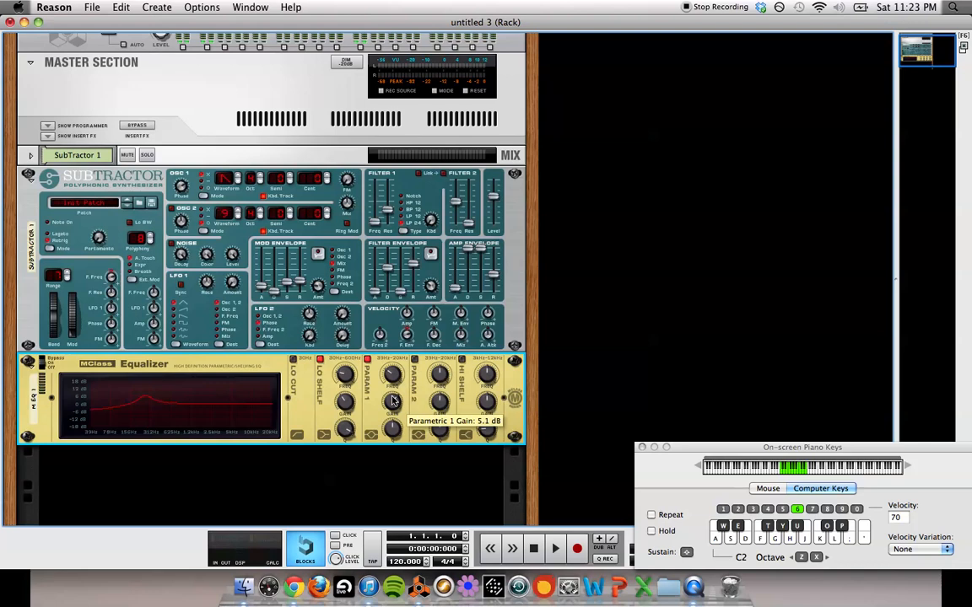
mouse_move(390, 427)
mouse_down()
mouse_move(393, 447)
mouse_move(391, 439)
mouse_up()
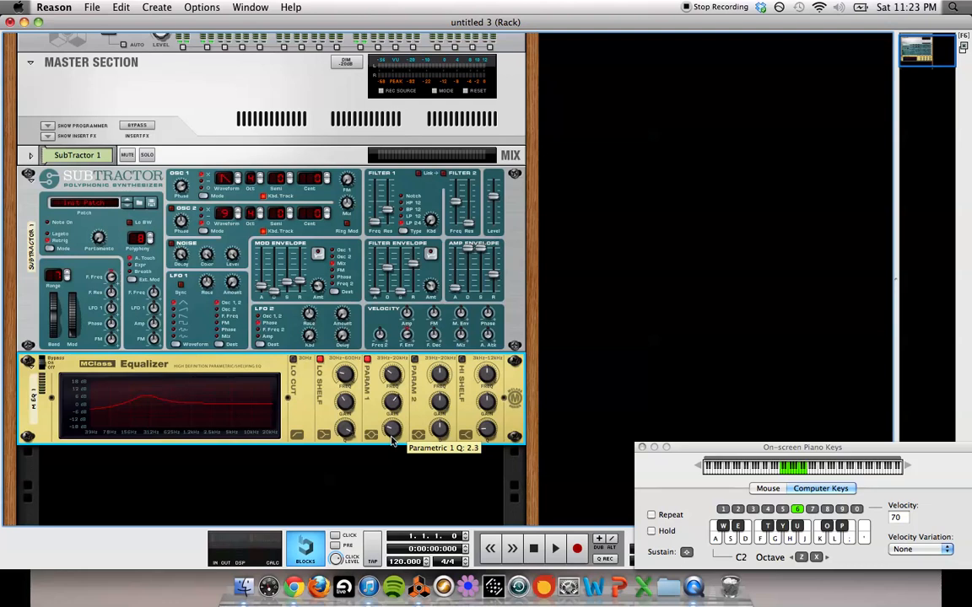
Enable the equalizer's Parametric 2 band, raise its frequency and gain slightly, and lower its Q
click(414, 360)
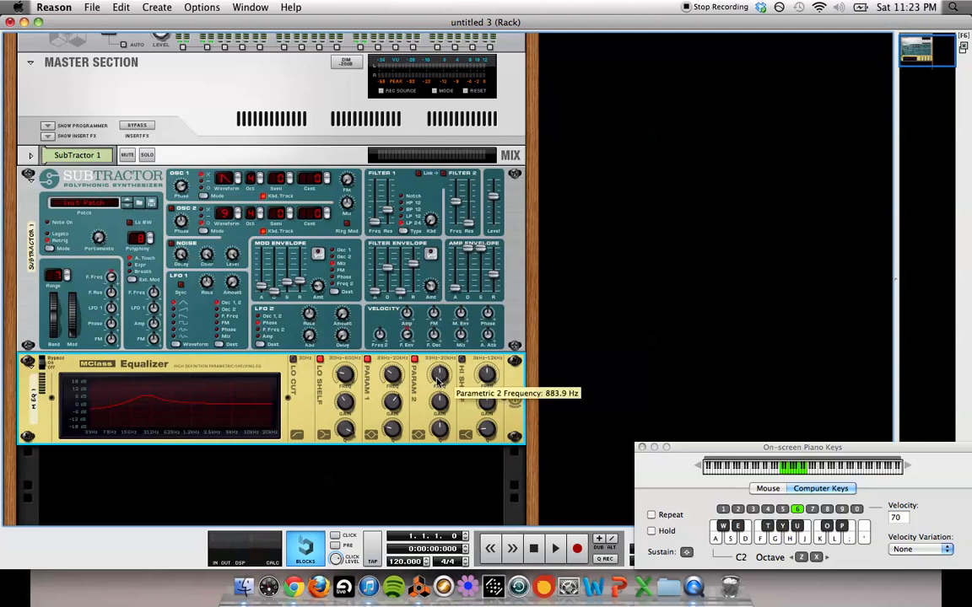
drag(438, 382, 433, 369)
drag(440, 411, 437, 405)
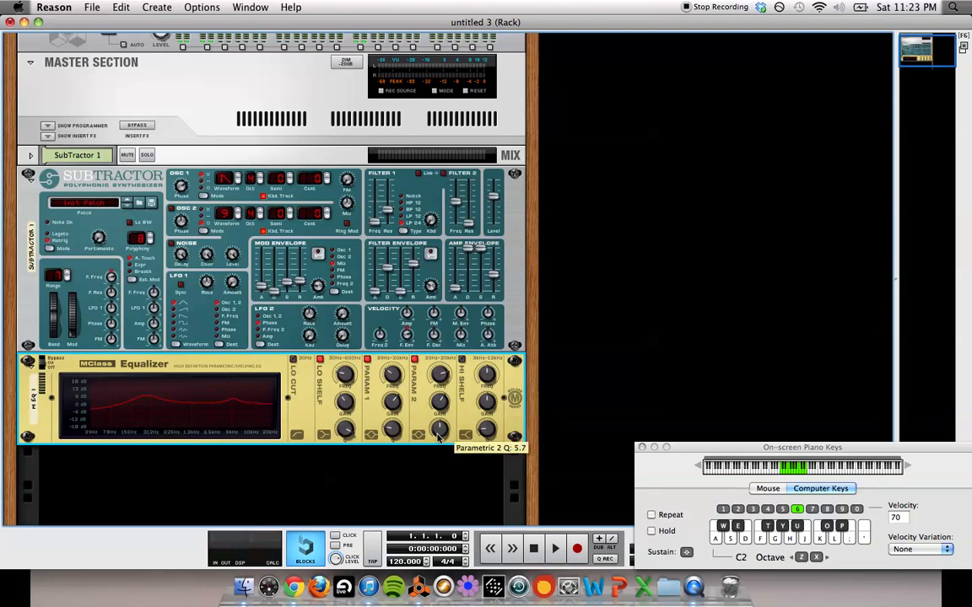
drag(438, 434, 445, 449)
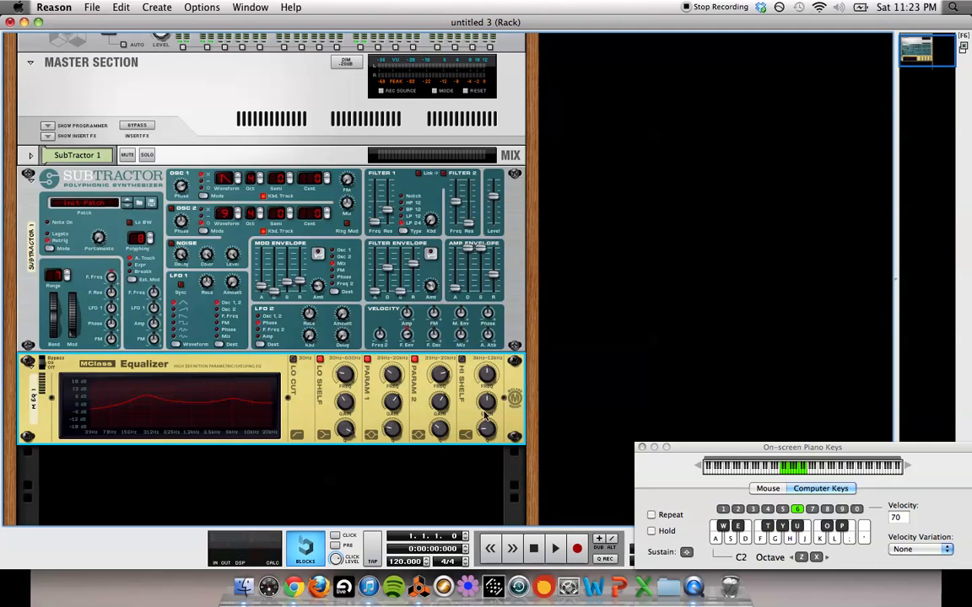
Add a CF-101 Chorus/Flanger after the MClass Equalizer
scroll(427, 376, down, 3)
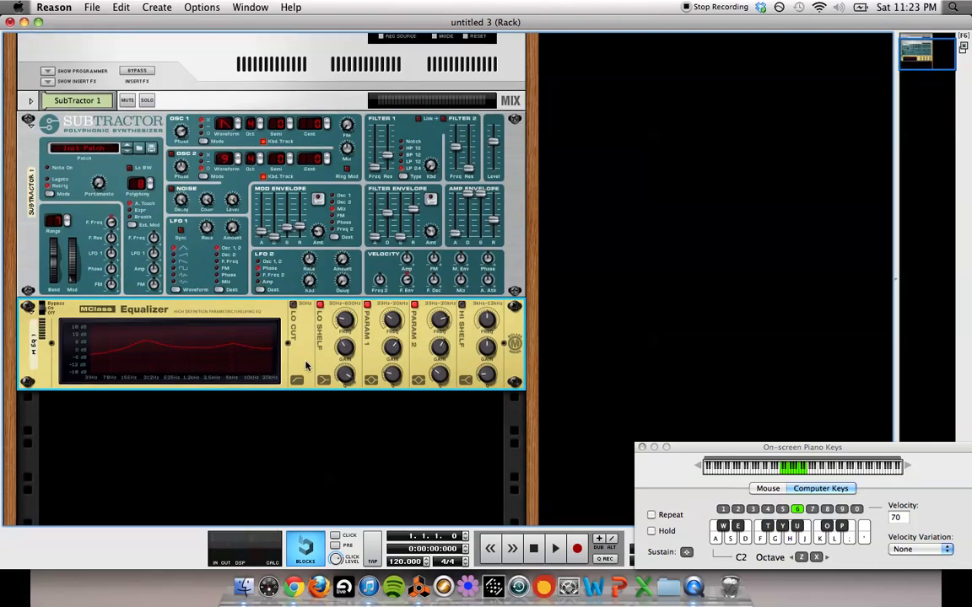
right_click(305, 364)
mouse_move(353, 390)
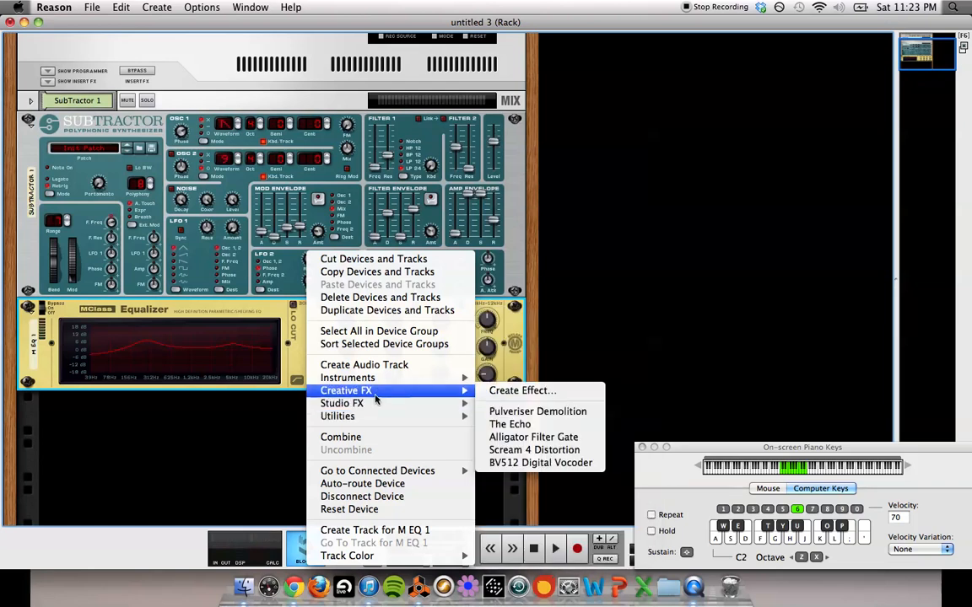
mouse_move(375, 406)
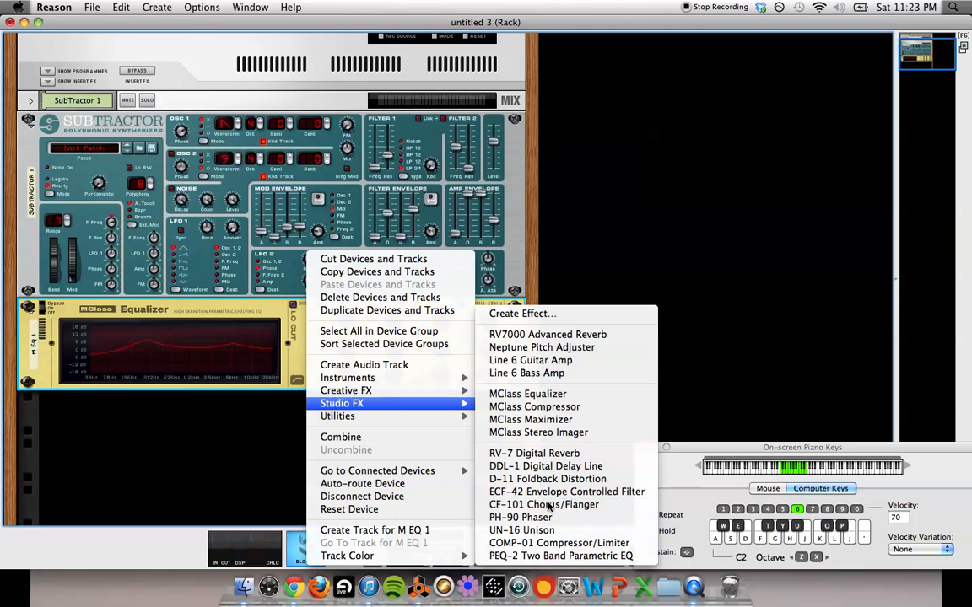
click(527, 504)
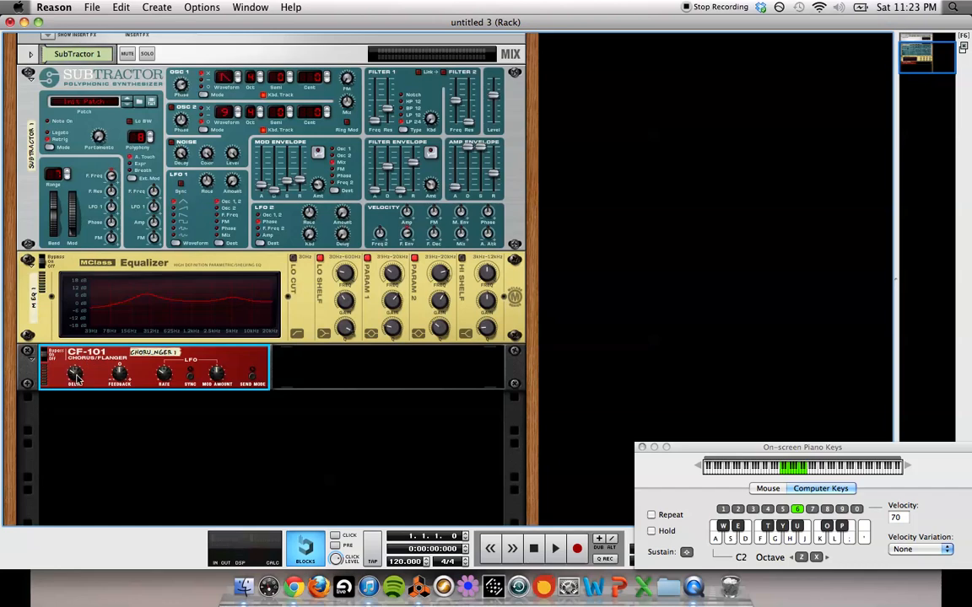
Fine-tune the CF-101 Chorus/Flanger's feedback and LFO rate
mouse_move(70, 377)
mouse_move(119, 378)
drag(119, 378, 116, 373)
mouse_move(165, 386)
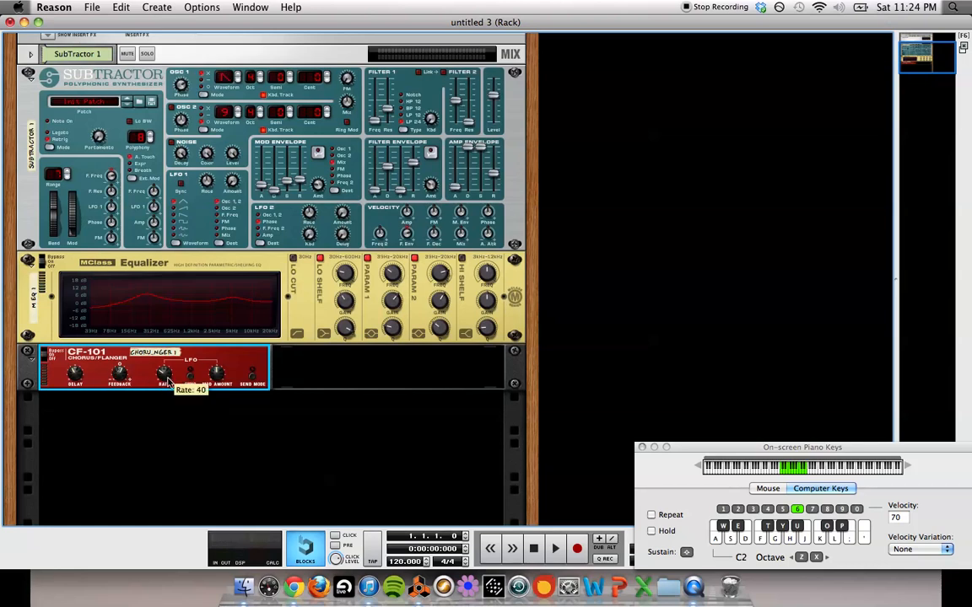
drag(167, 383, 166, 388)
Add an RV-7 Digital Reverb after the CF-101 Chorus/Flanger
right_click(244, 327)
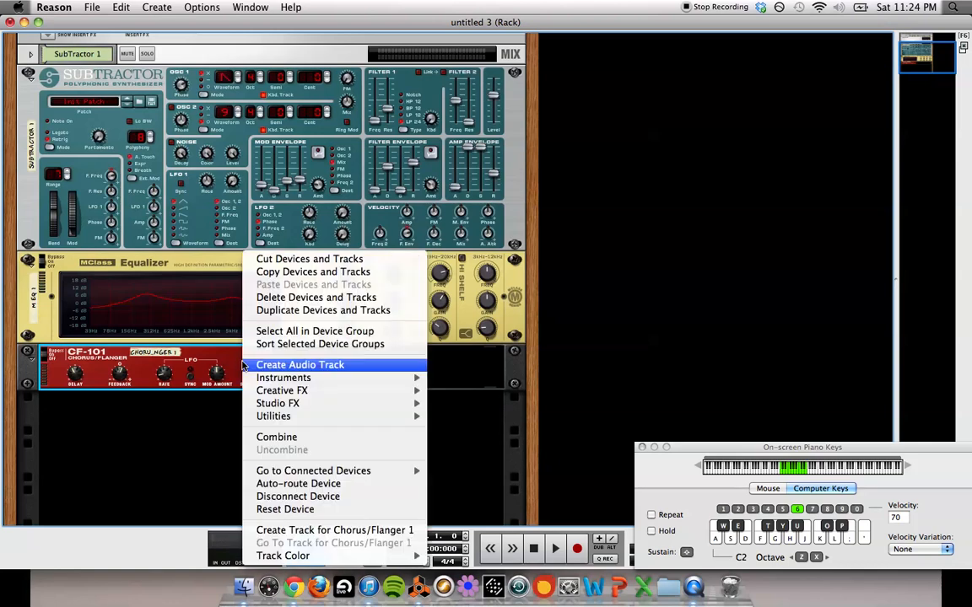
mouse_move(305, 396)
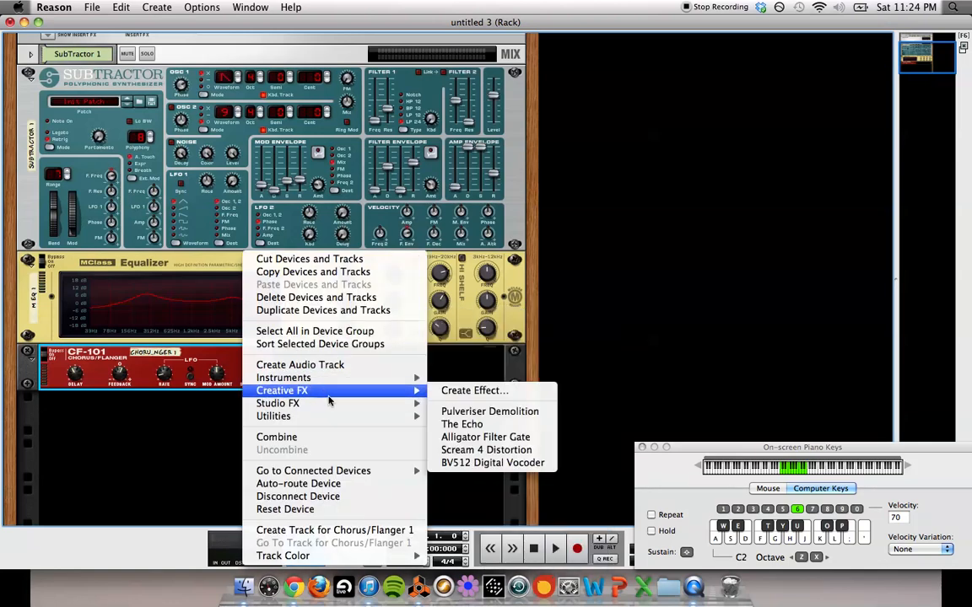
click(472, 453)
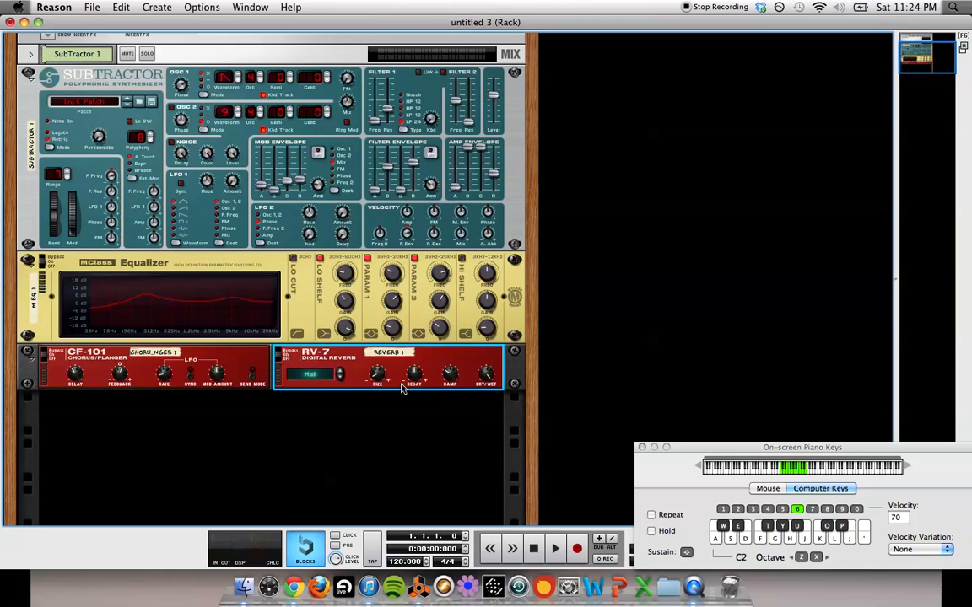
Reduce the RV-7 reverb's dry/wet amount and audition the patch with a few notes
mouse_move(417, 389)
mouse_move(448, 380)
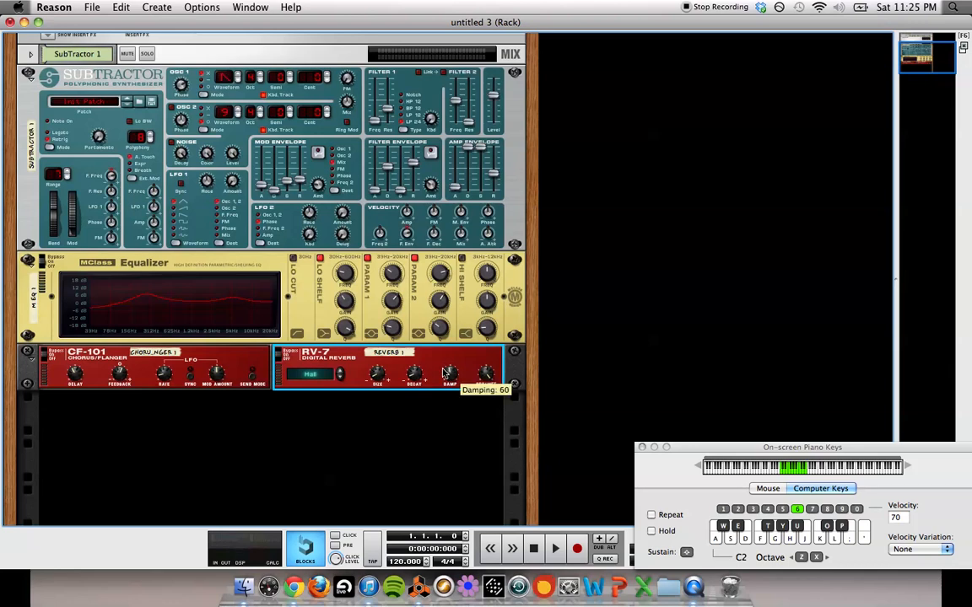
mouse_move(491, 384)
drag(490, 390, 487, 419)
key(h)
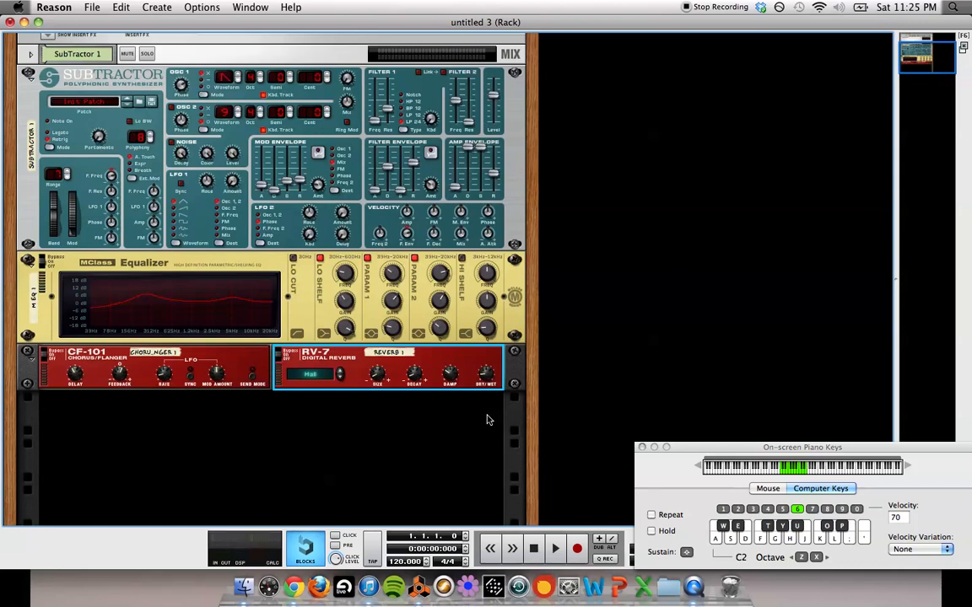
key(k)
key(j)
Open the song ossie tutorial.reason and play its sequence from the sequencer window
click(90, 8)
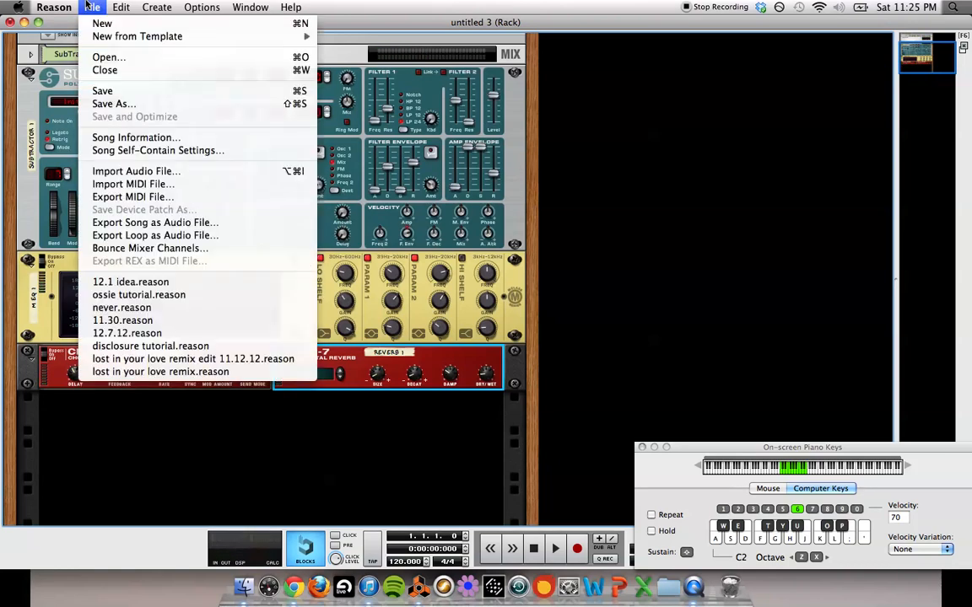
click(138, 295)
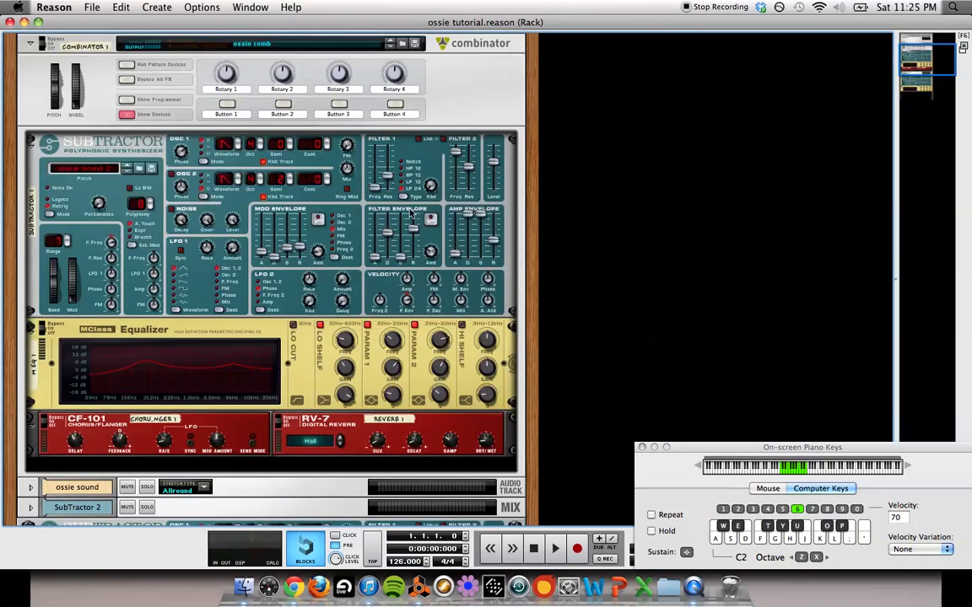
key(F3)
click(604, 344)
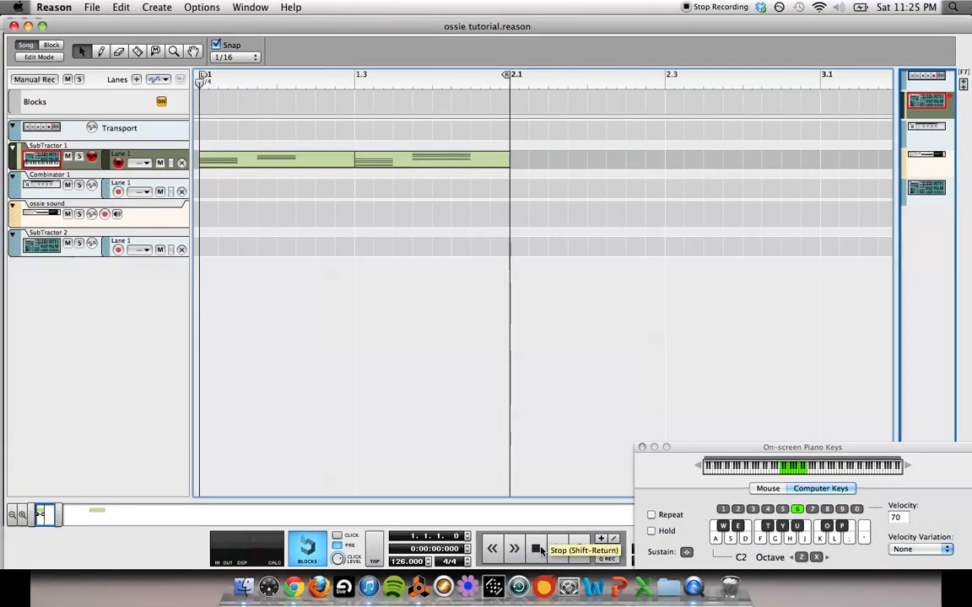
key(space)
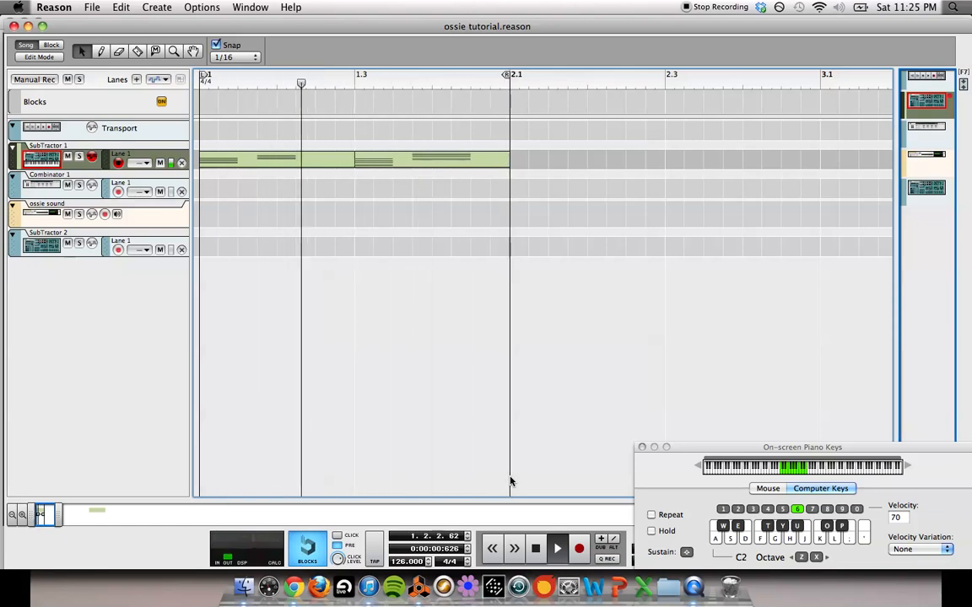
Bring up the ossie tutorial rack and vary the SubTractor's filter envelope amount during playback, ending at 23
key(F6)
key(F3)
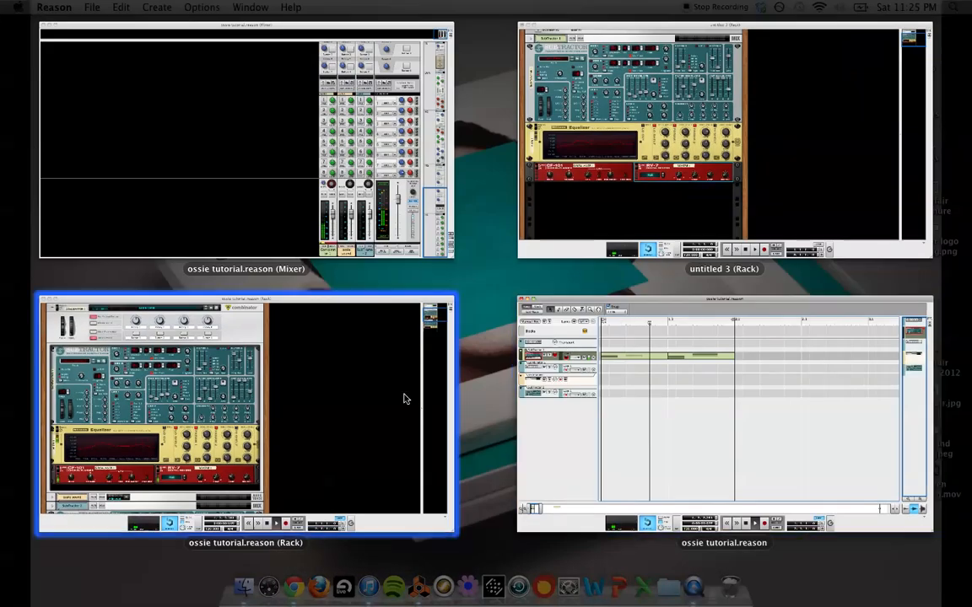
click(354, 337)
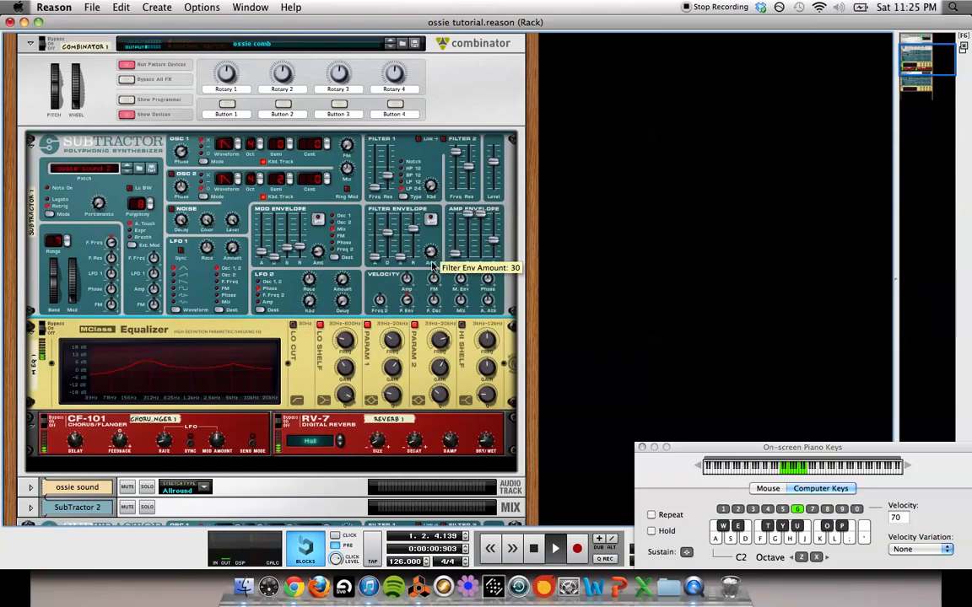
drag(432, 266, 413, 242)
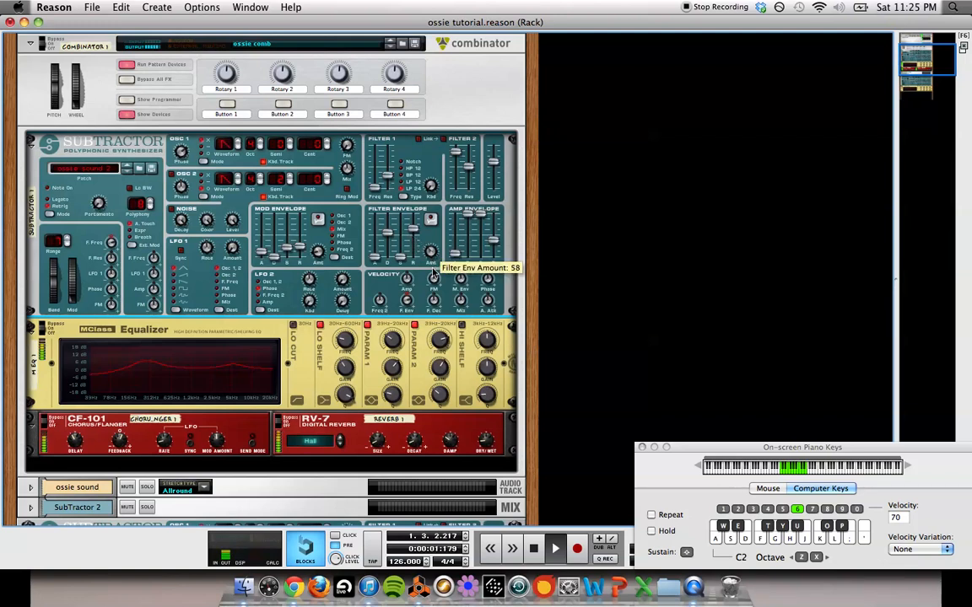
key(ctrl+Right)
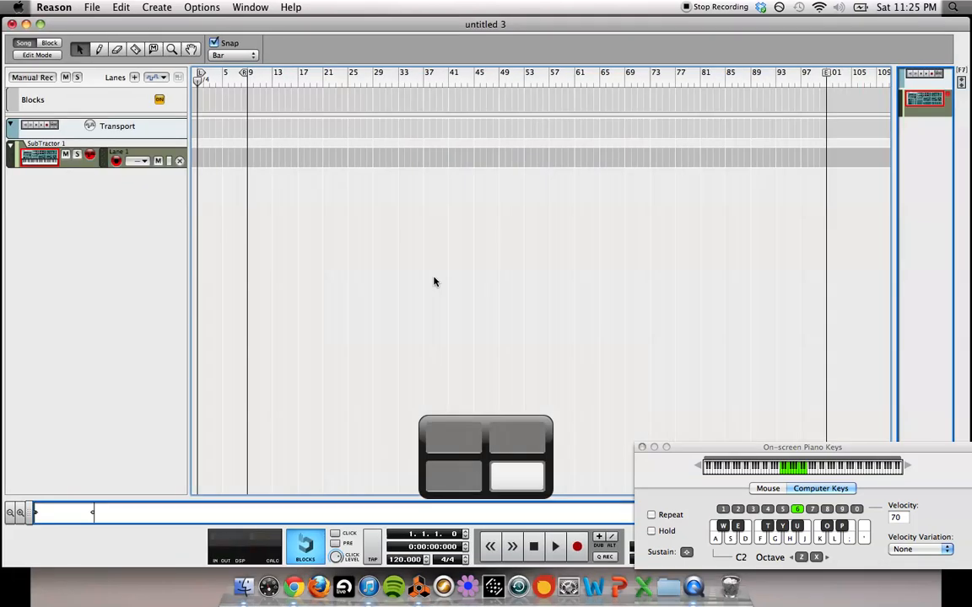
key(ctrl+Left)
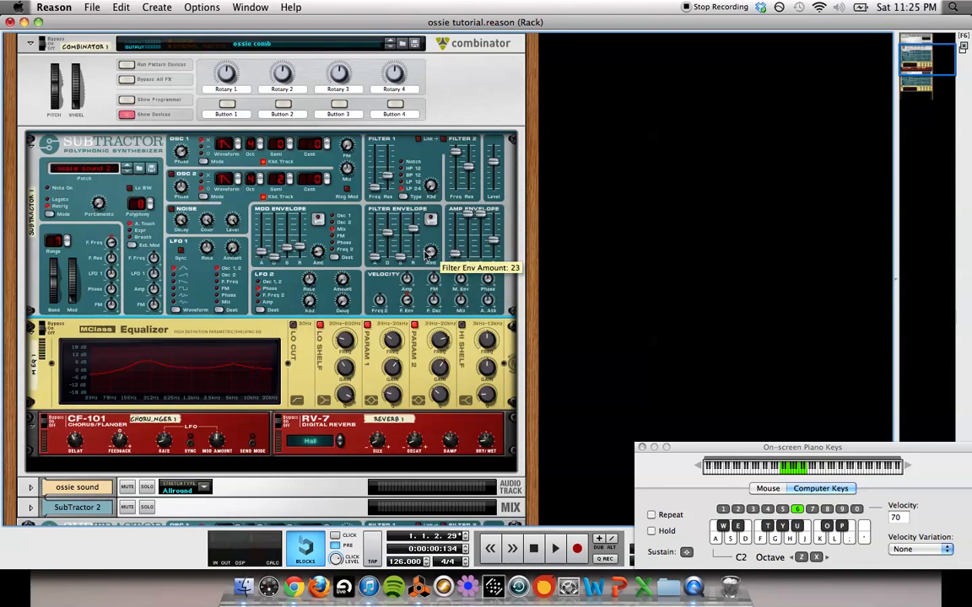
Return to the ossie tutorial sequencer and open the first SubTractor 1 clip for note editing
key(ctrl+Right)
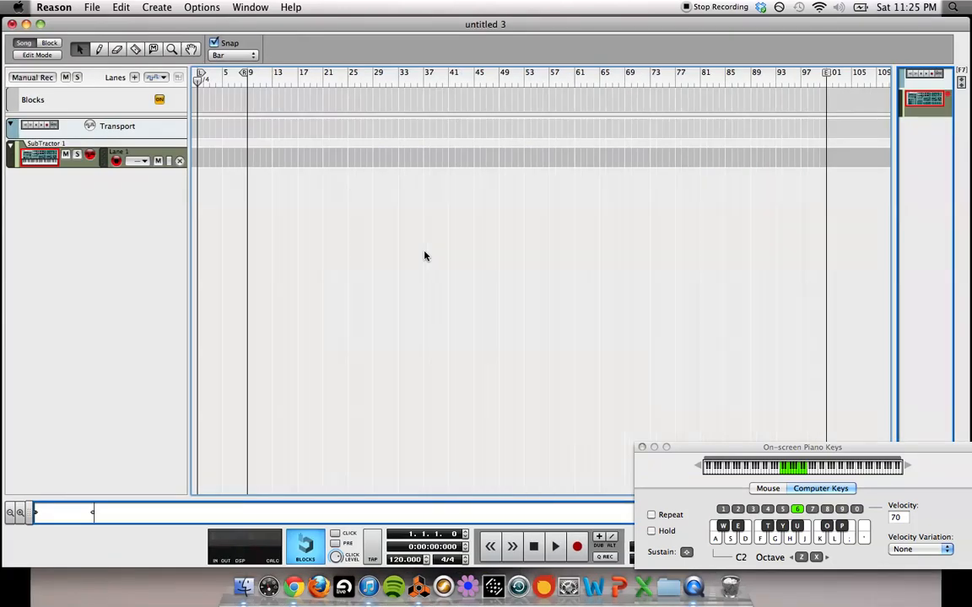
key(ctrl+Down)
click(416, 352)
key(ctrl+Left)
key(F3)
click(659, 360)
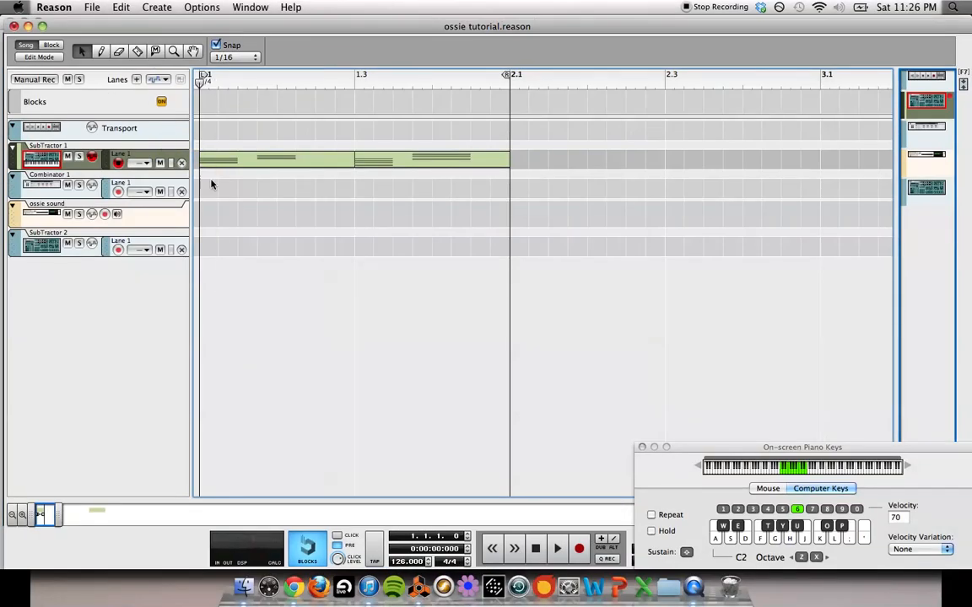
double_click(225, 161)
scroll(265, 266, down, 1)
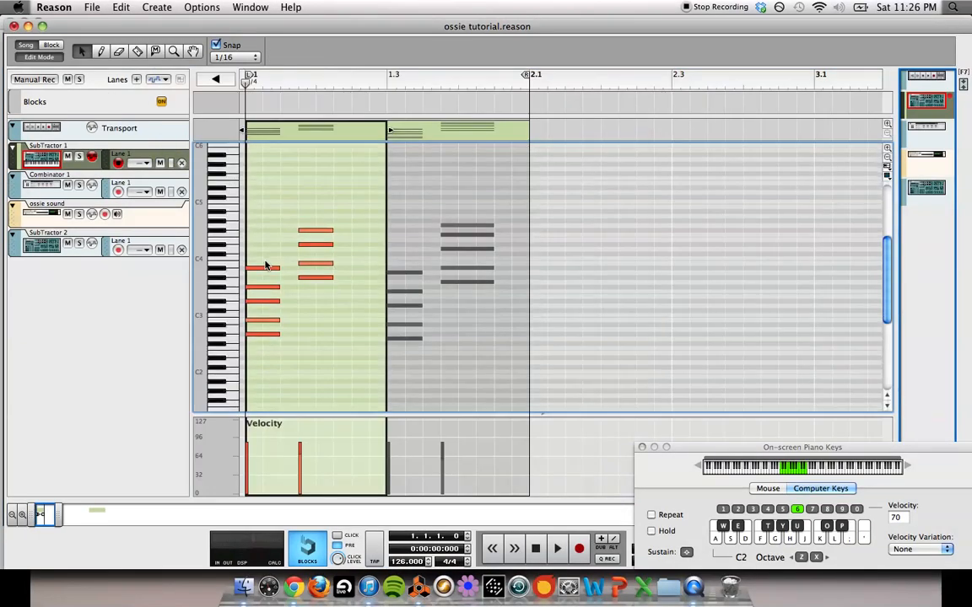
Audition individual notes of the clip's first and second chords
click(265, 321)
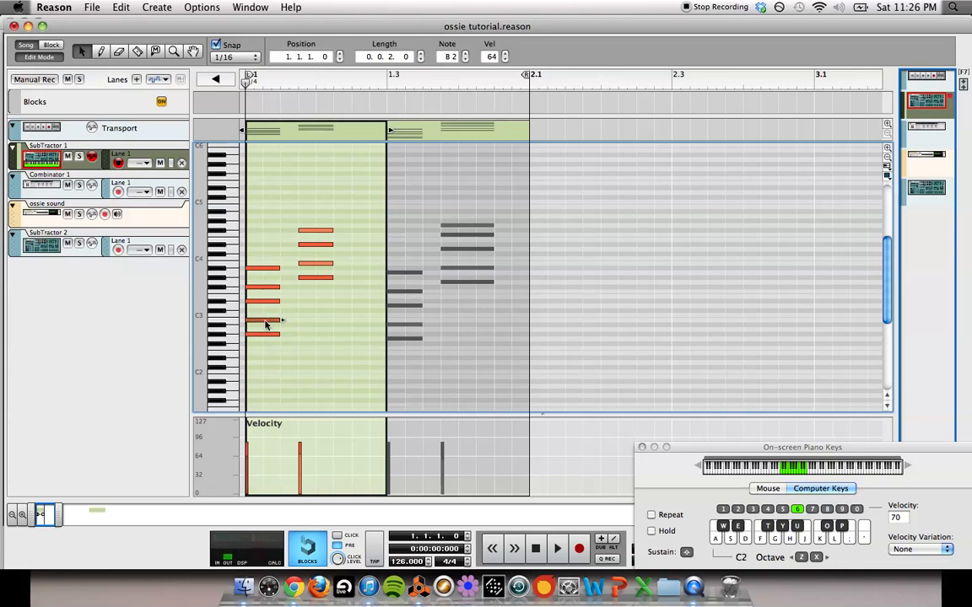
click(264, 297)
click(267, 269)
click(324, 270)
click(325, 278)
click(323, 264)
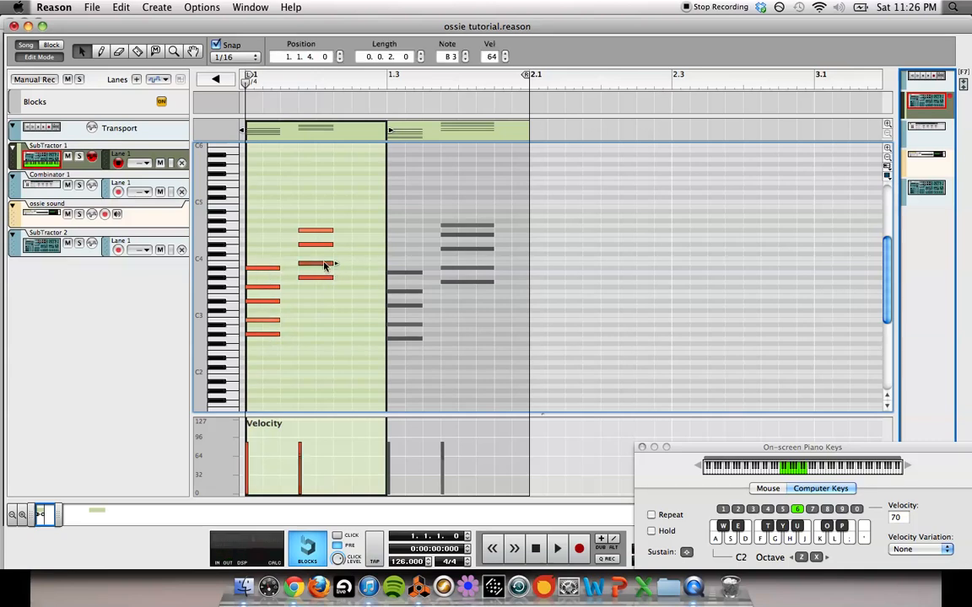
click(321, 237)
click(319, 230)
Go through the first chord's notes one by one from the lowest upward to examine their pitches
click(259, 338)
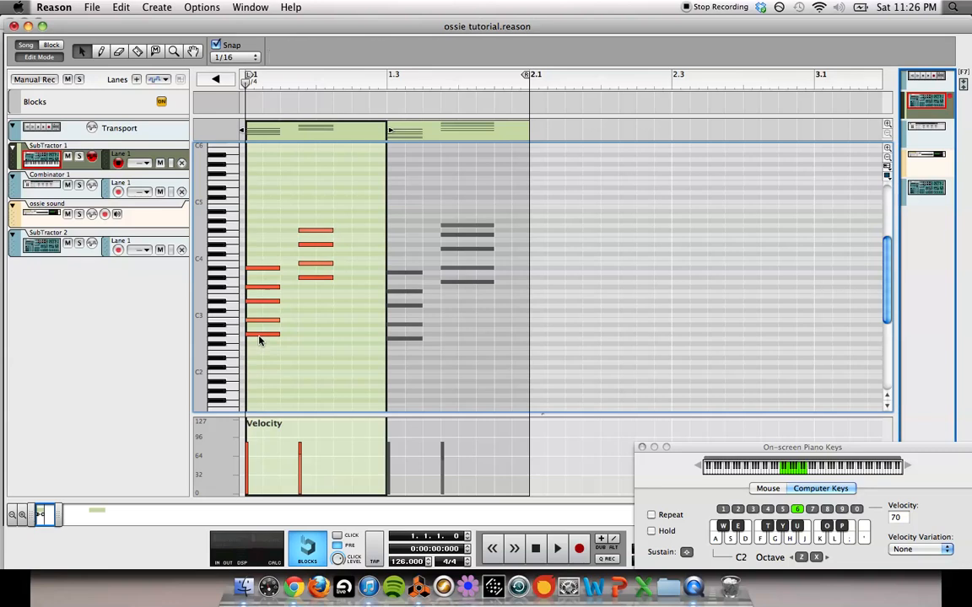
click(259, 335)
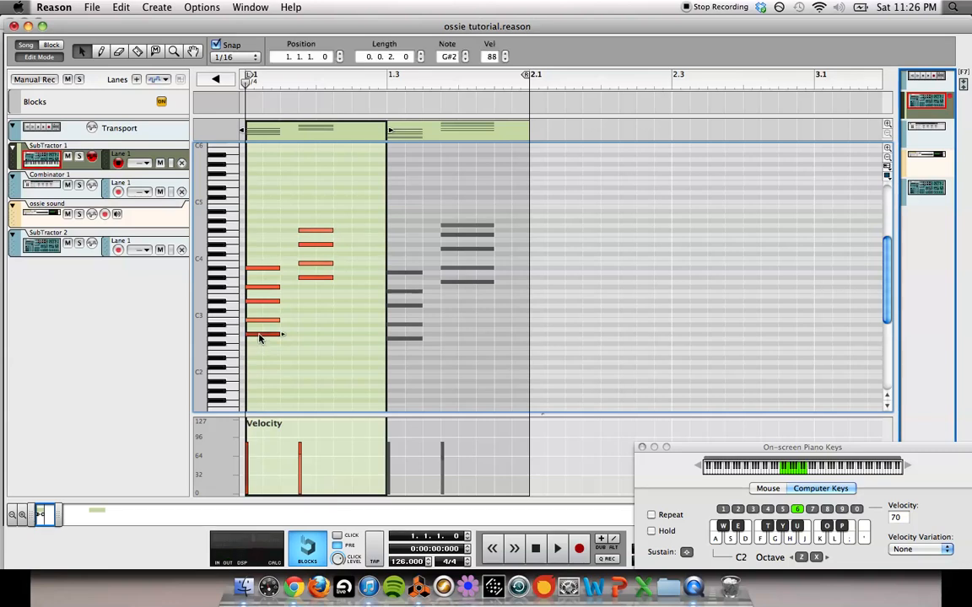
drag(259, 335, 261, 301)
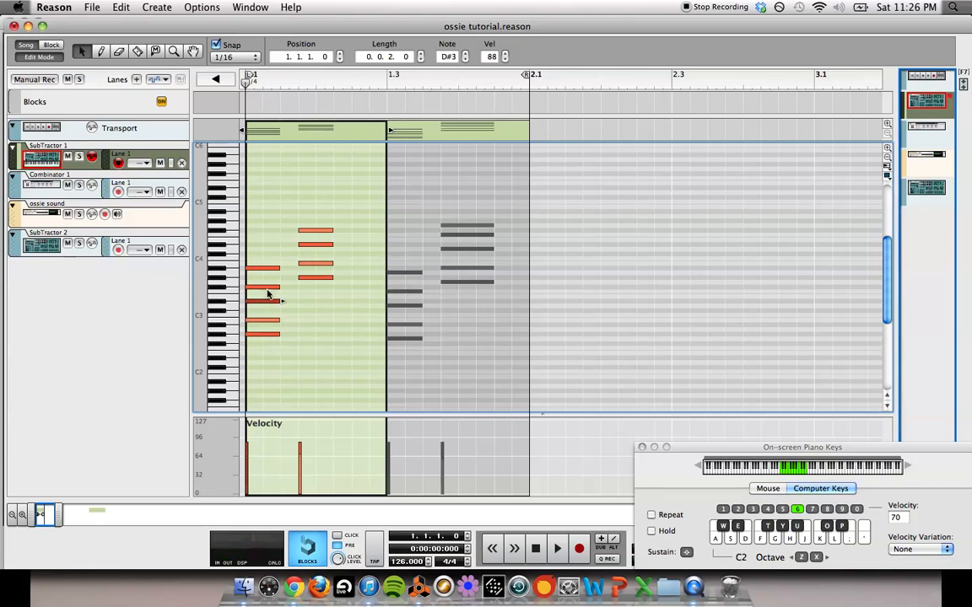
click(268, 292)
click(268, 289)
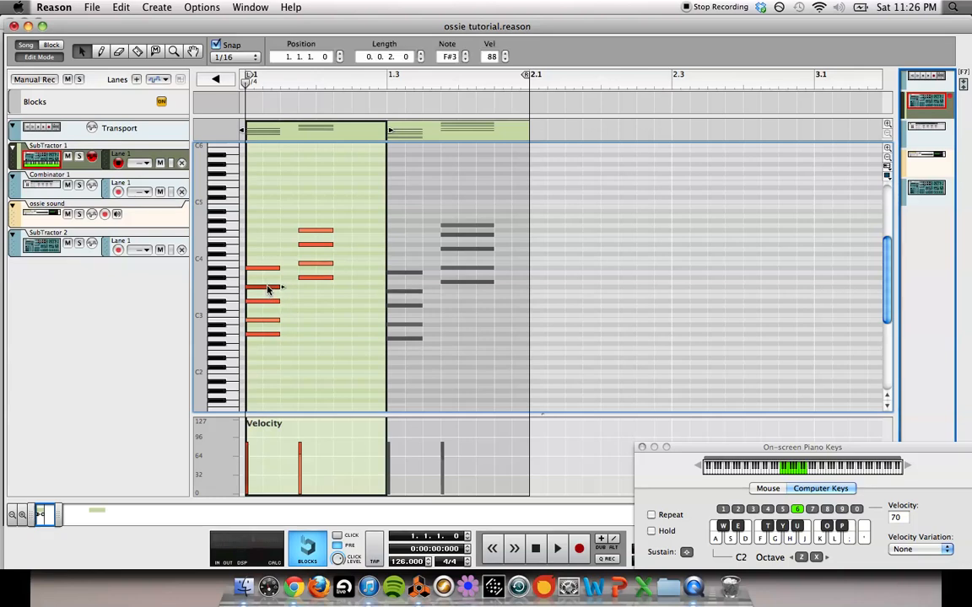
click(274, 271)
click(276, 331)
drag(277, 332, 256, 266)
Go through the notes of the first clip's second chord one by one from the lowest upward to examine their pitches
drag(315, 287, 299, 193)
click(310, 282)
click(310, 277)
click(309, 260)
click(310, 264)
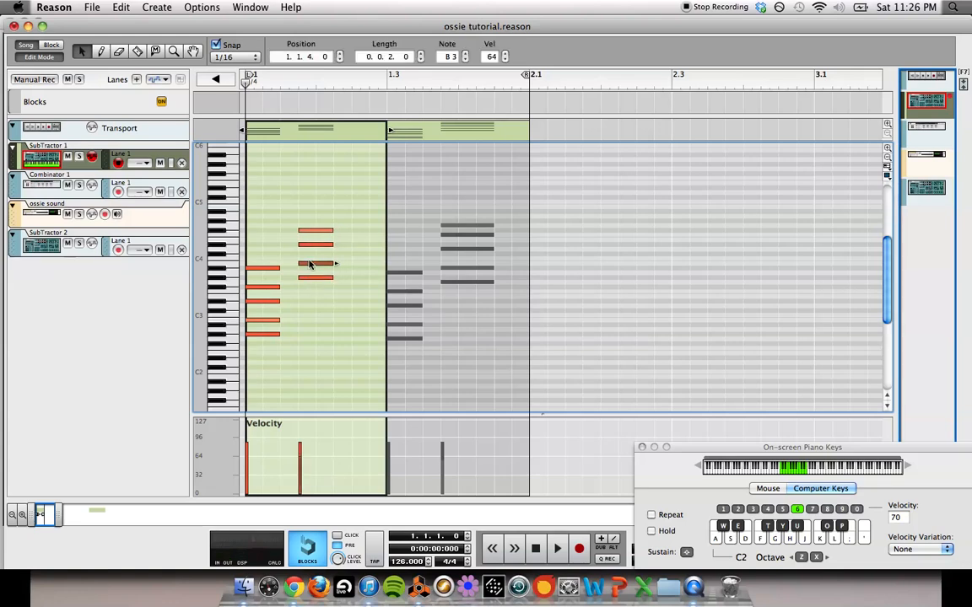
click(314, 246)
click(315, 231)
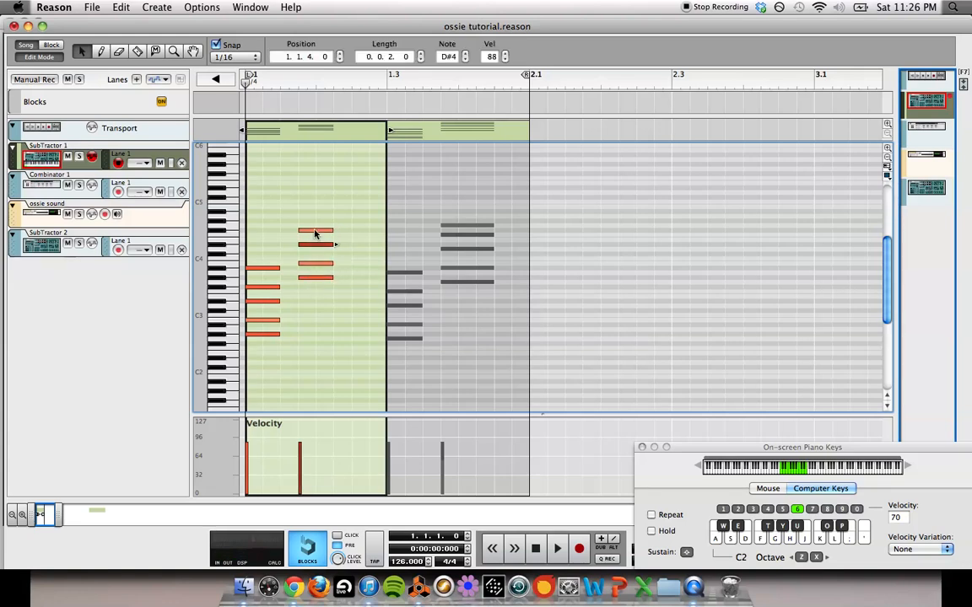
click(436, 229)
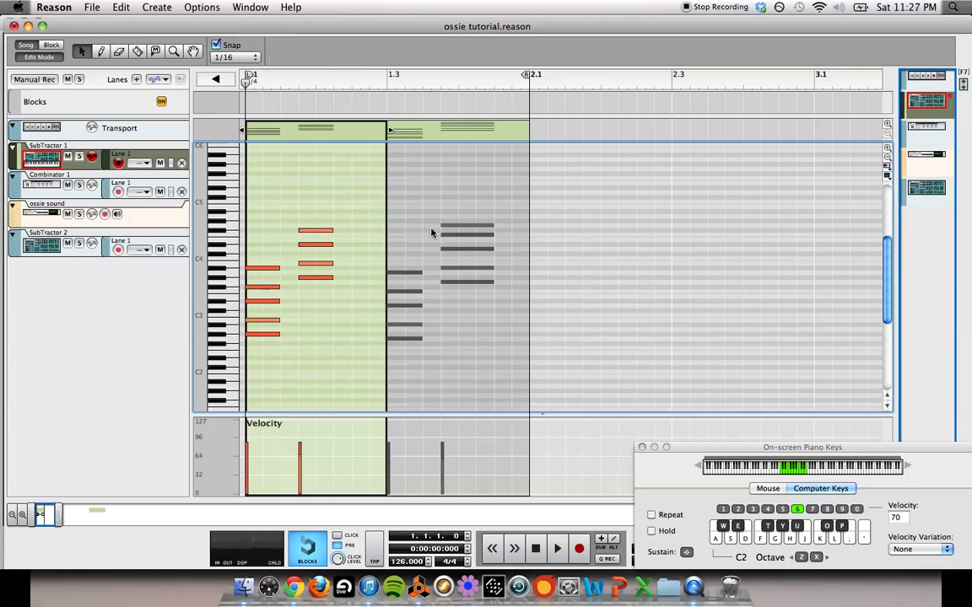
Play the first clip's chords and open the second SubTractor 1 clip at 1.3 to show its notes
key(space)
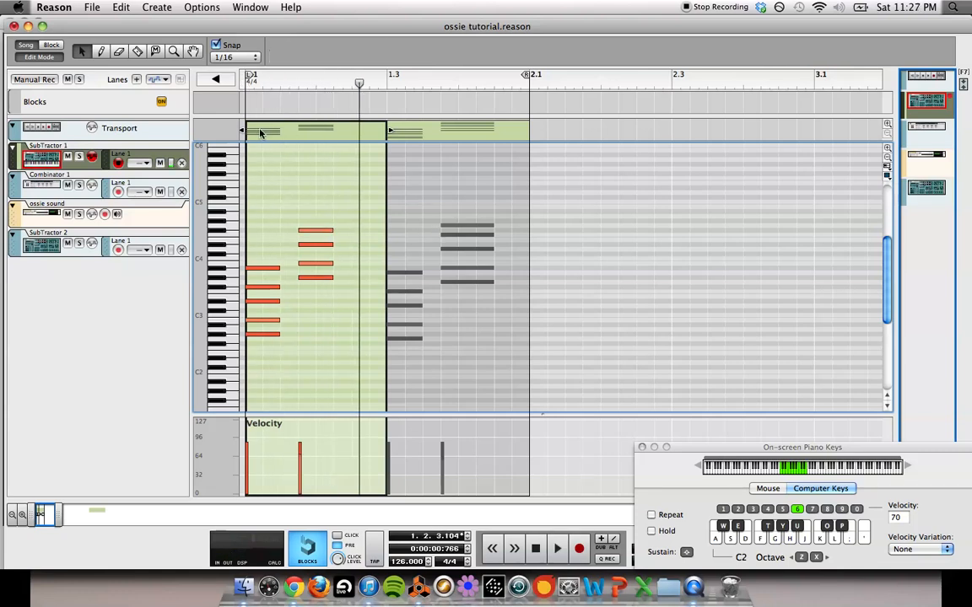
key(space)
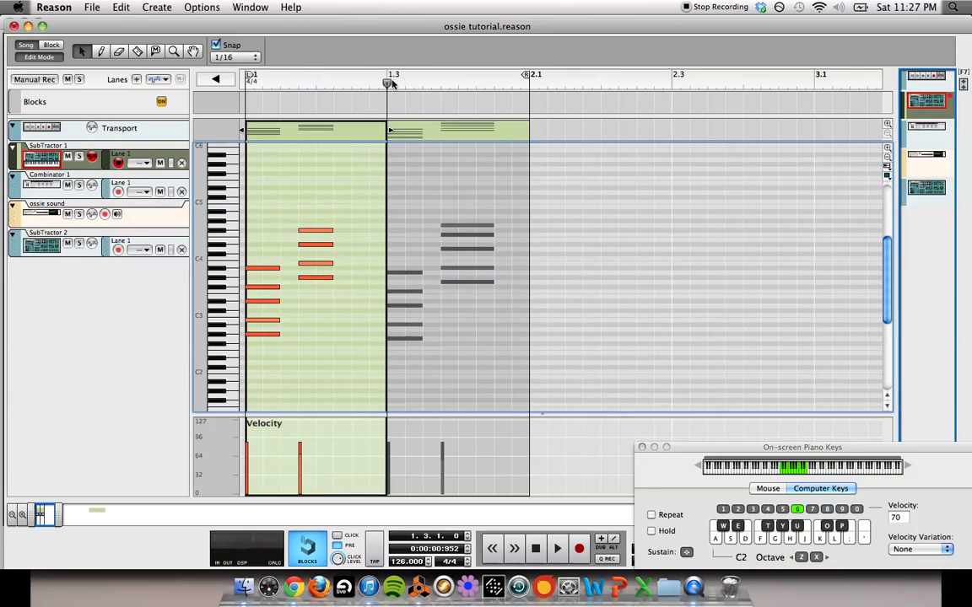
click(397, 135)
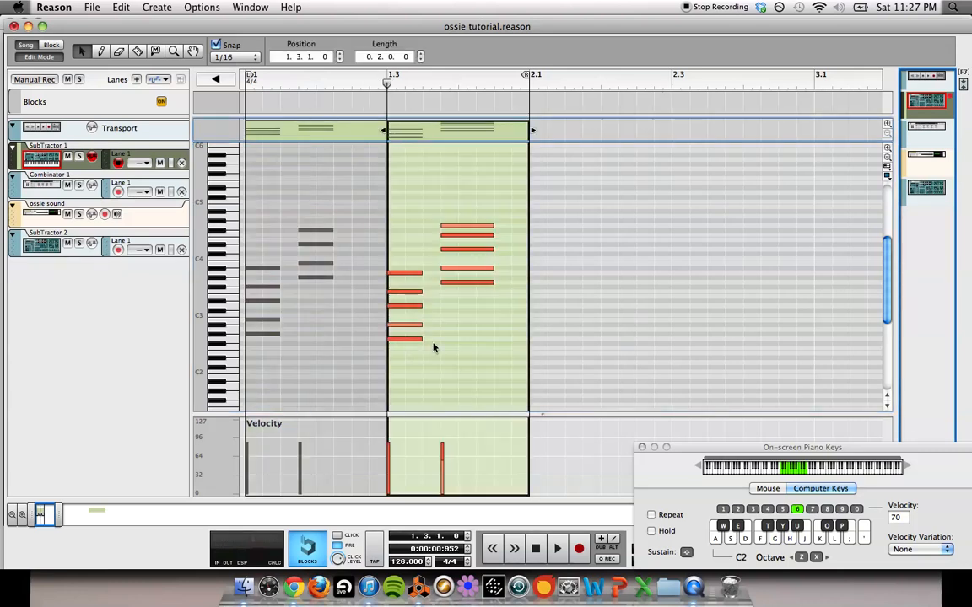
Compare the lowest note of the first clip's opening chord with that of the second clip's opening chord
click(262, 320)
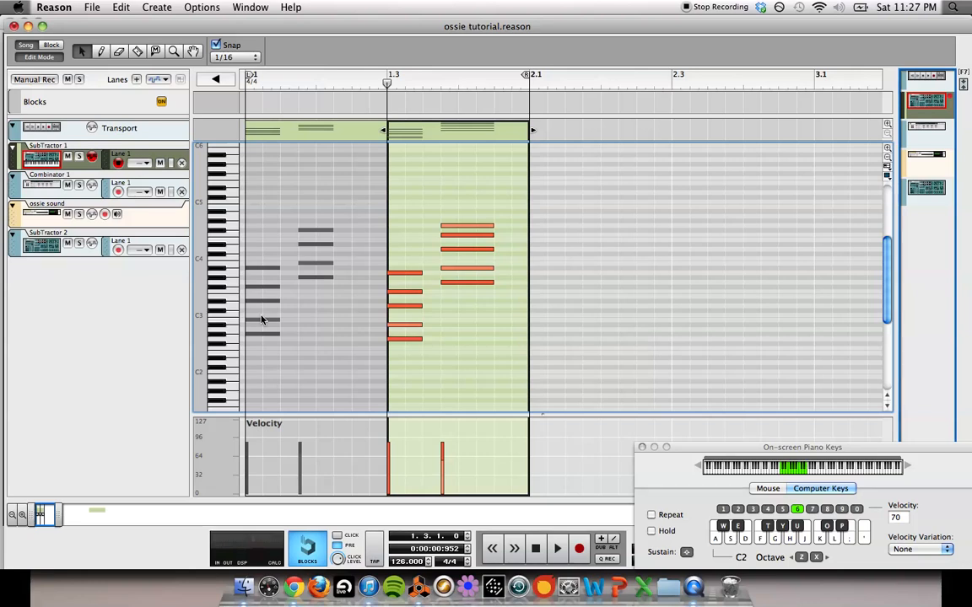
click(413, 339)
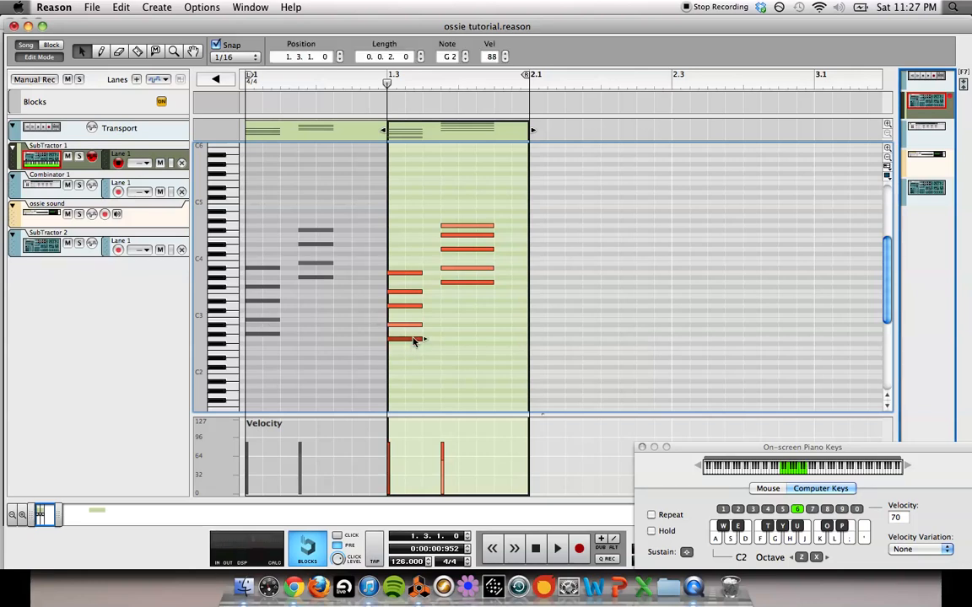
double_click(257, 338)
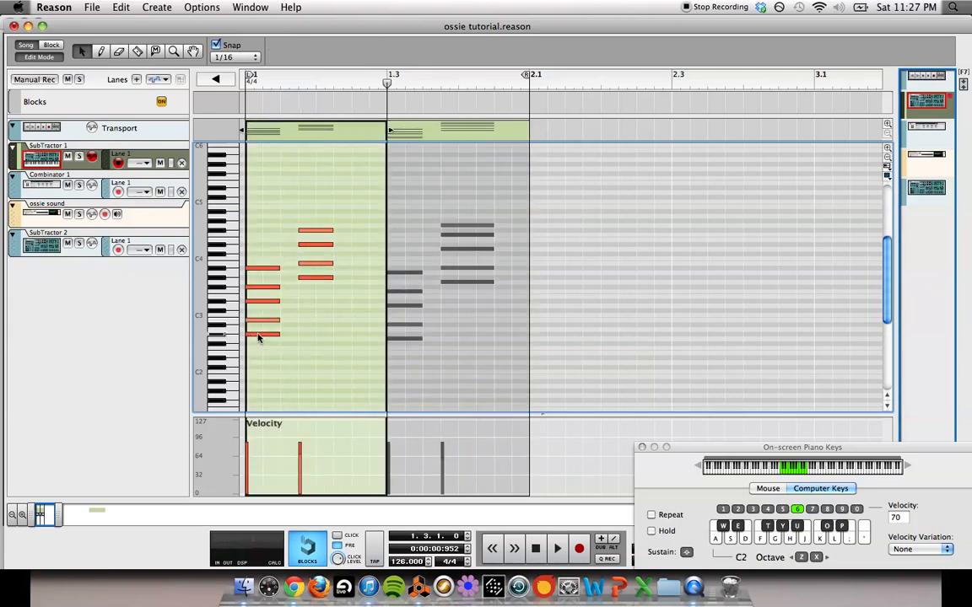
double_click(420, 345)
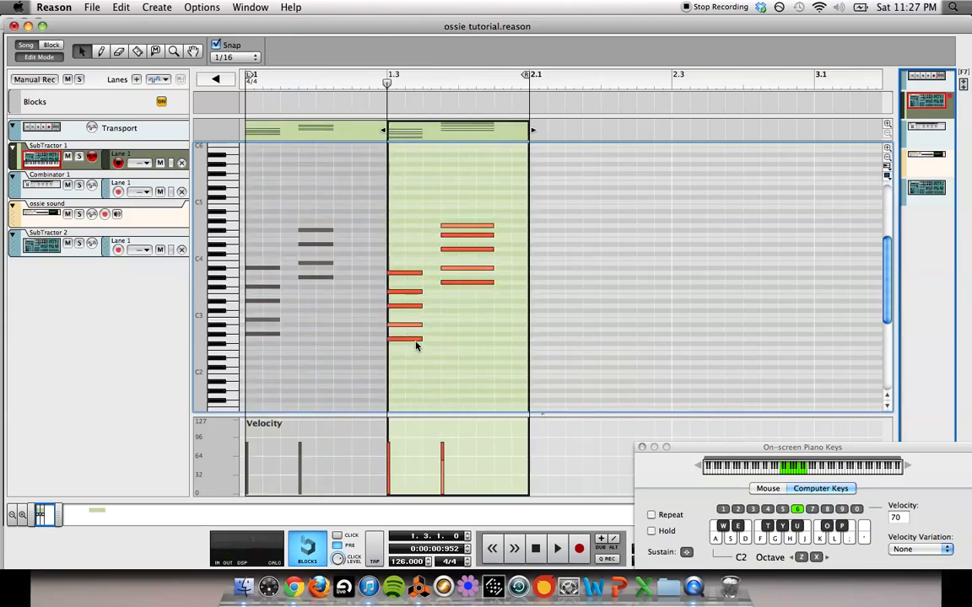
Audition the second clip's first chord note by note from the lowest upward to examine its pitches
click(413, 339)
click(406, 323)
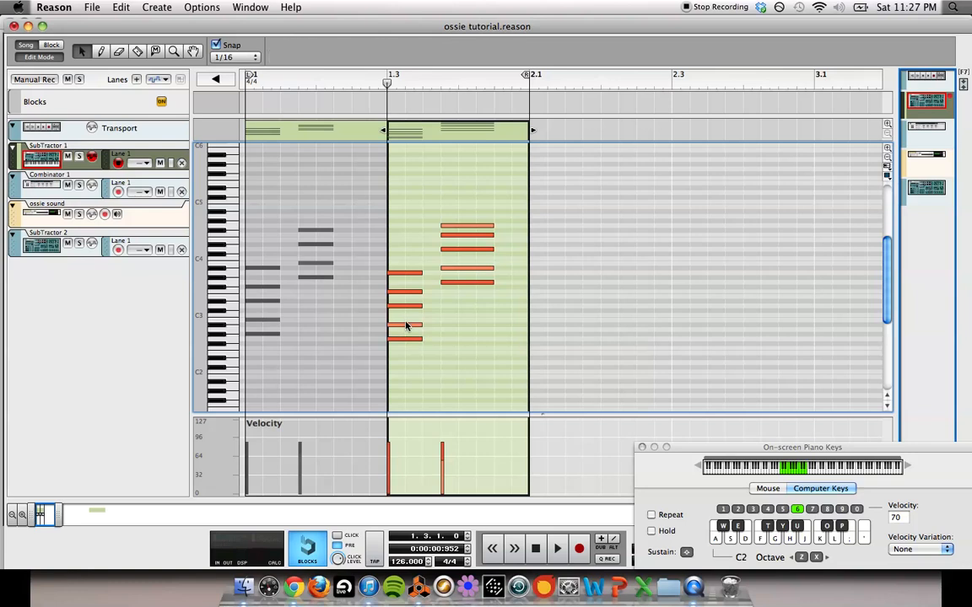
click(405, 324)
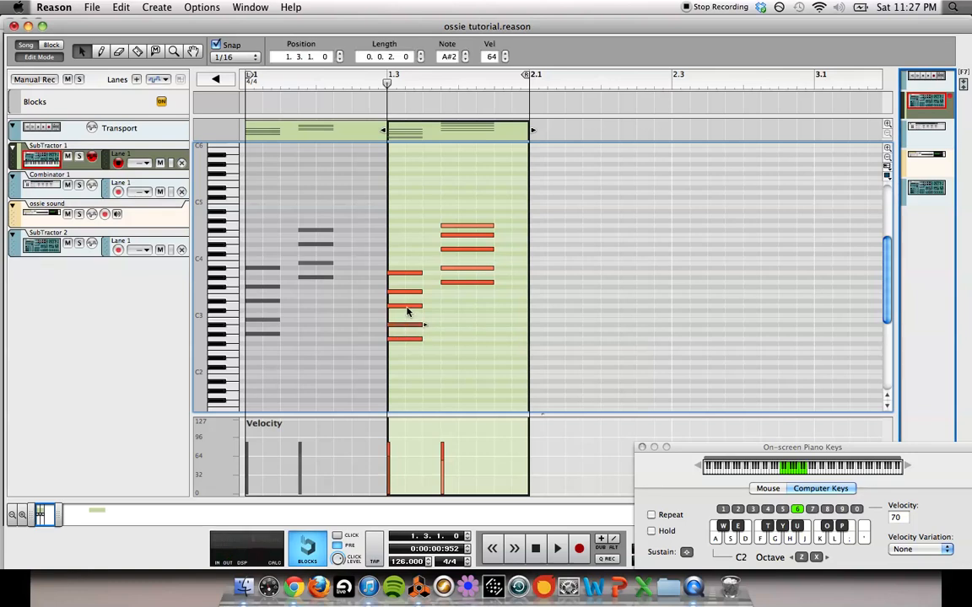
click(406, 305)
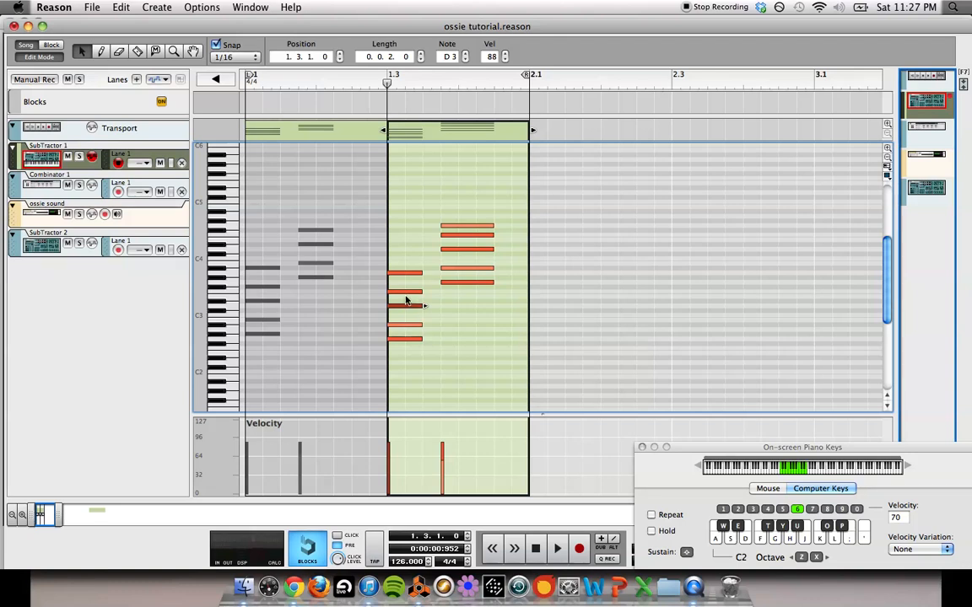
click(407, 330)
click(408, 324)
click(408, 306)
click(405, 287)
click(406, 292)
click(409, 272)
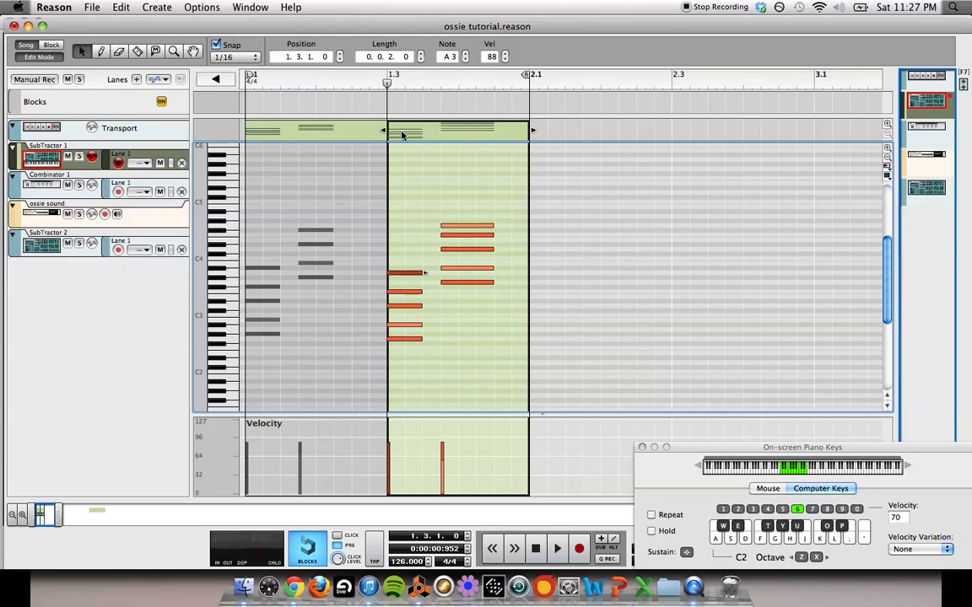
Play up to the second clip's last chord and examine its five notes one by one from the lowest upward
key(space)
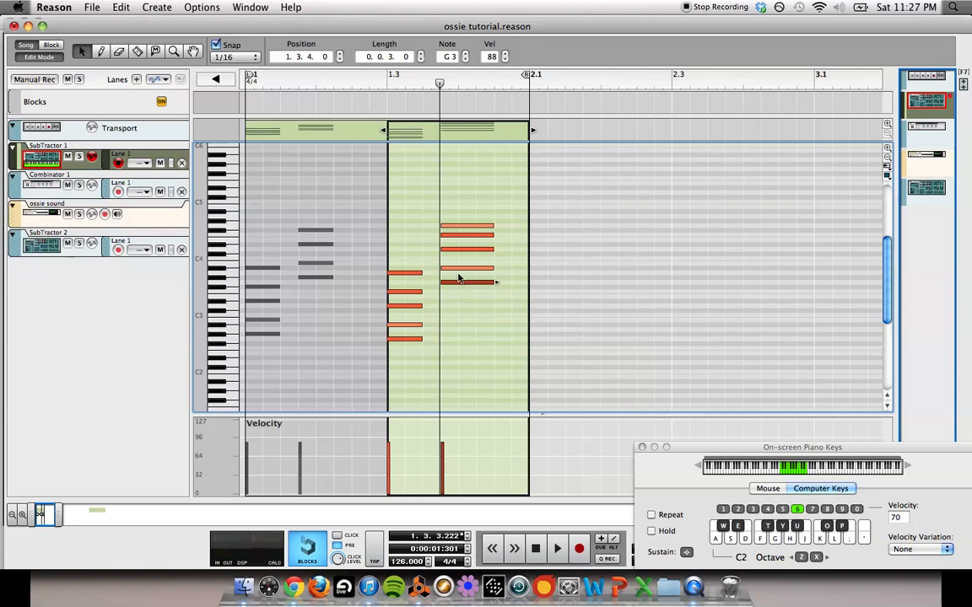
click(454, 267)
click(454, 250)
click(458, 274)
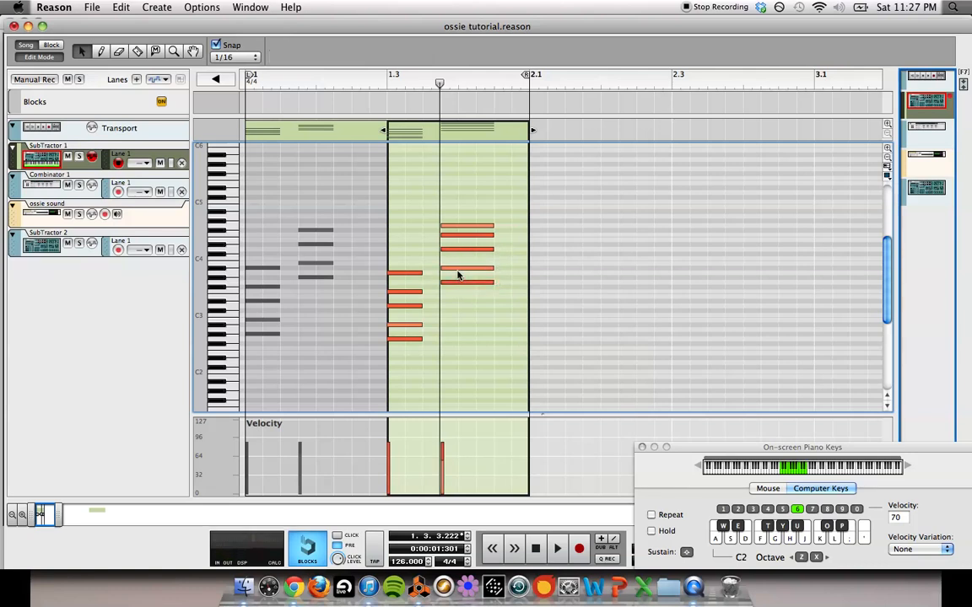
click(461, 284)
click(460, 269)
click(459, 250)
click(468, 235)
click(466, 226)
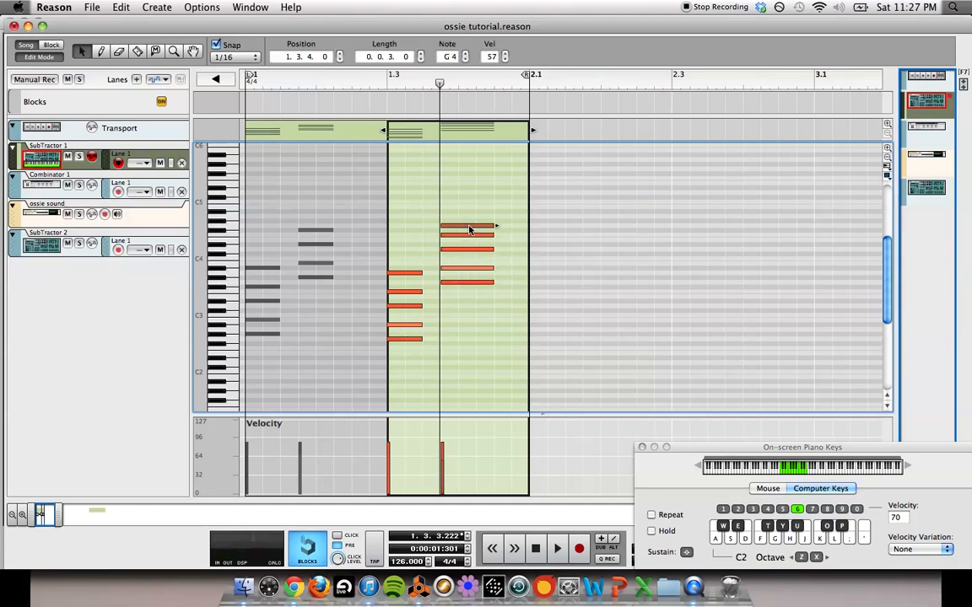
Play the chords from the start of the song and bring up the ossie tutorial rack during playback
click(226, 86)
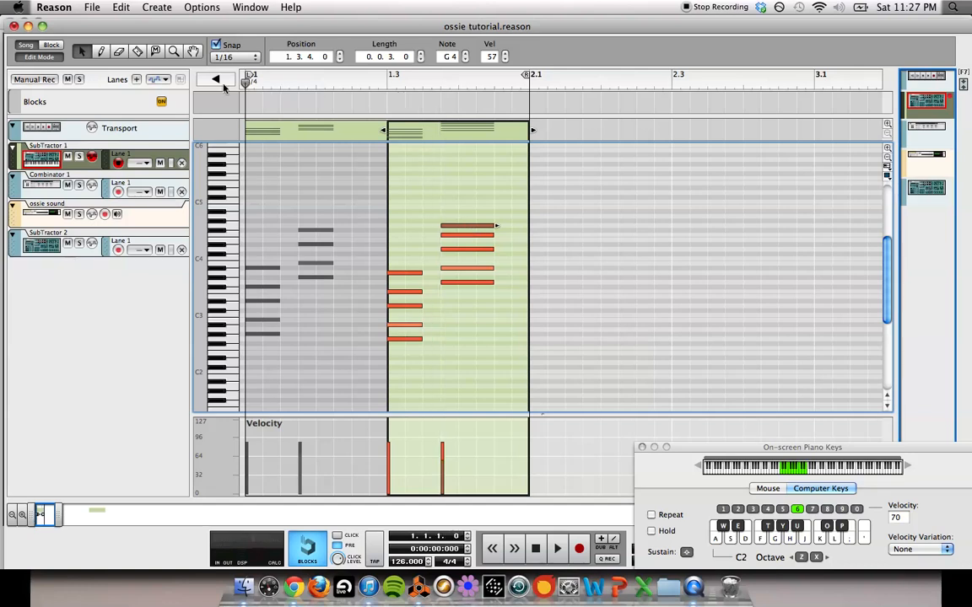
key(space)
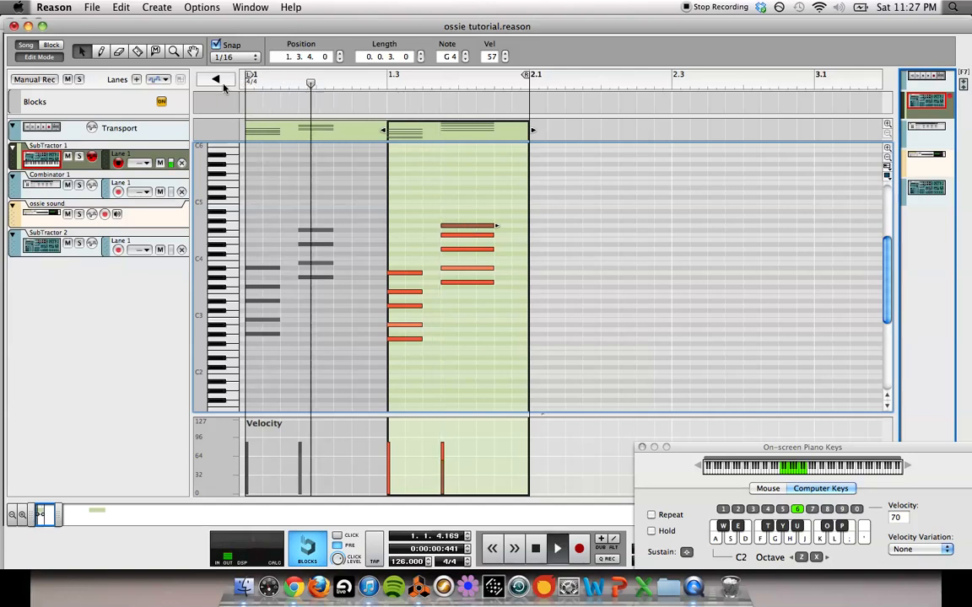
key(ctrl+Right)
key(ctrl+Left)
key(F9)
click(406, 243)
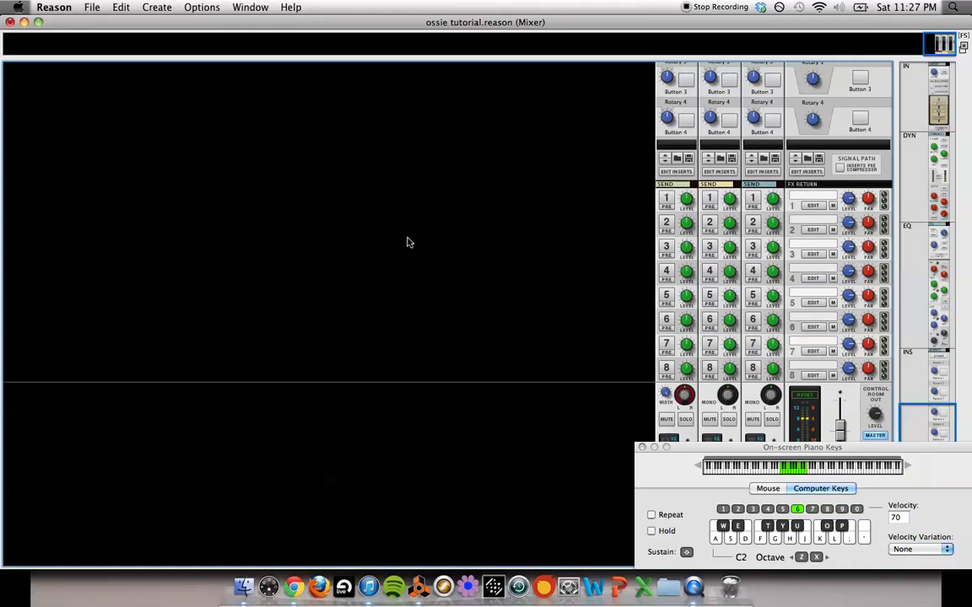
key(F9)
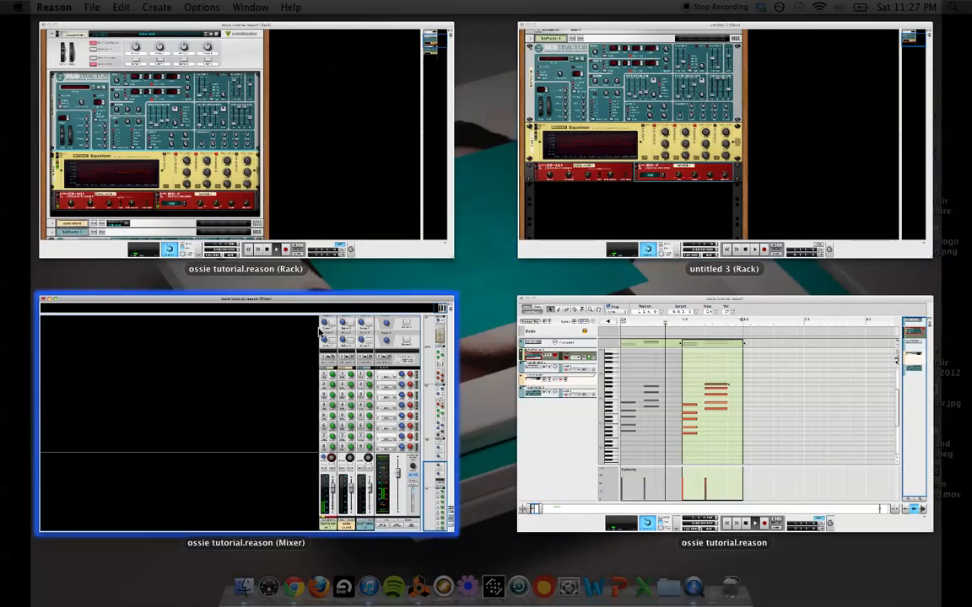
click(315, 200)
mouse_move(431, 253)
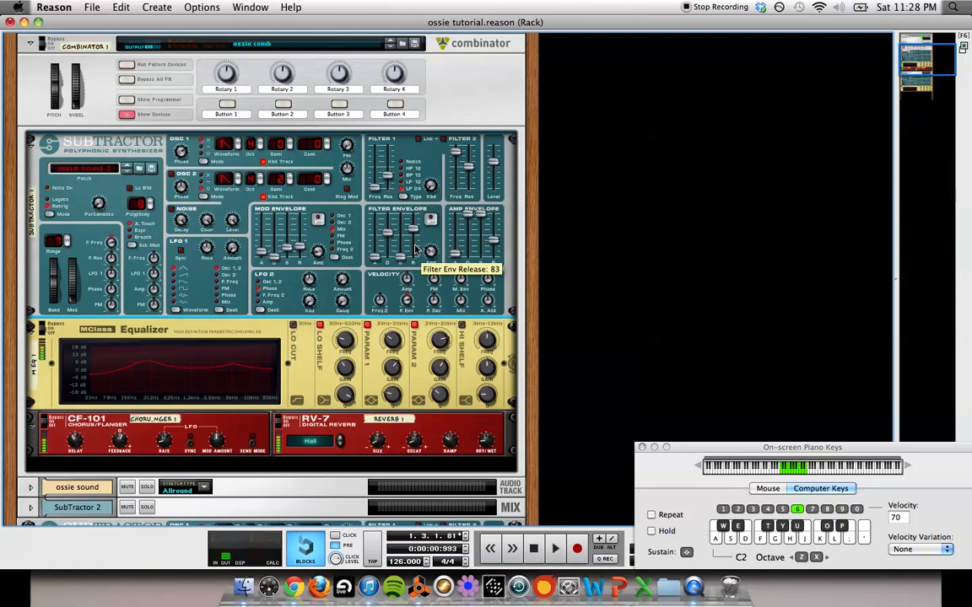
Switch to the untitled 3 song and close it without saving the changes
key(super+Tab)
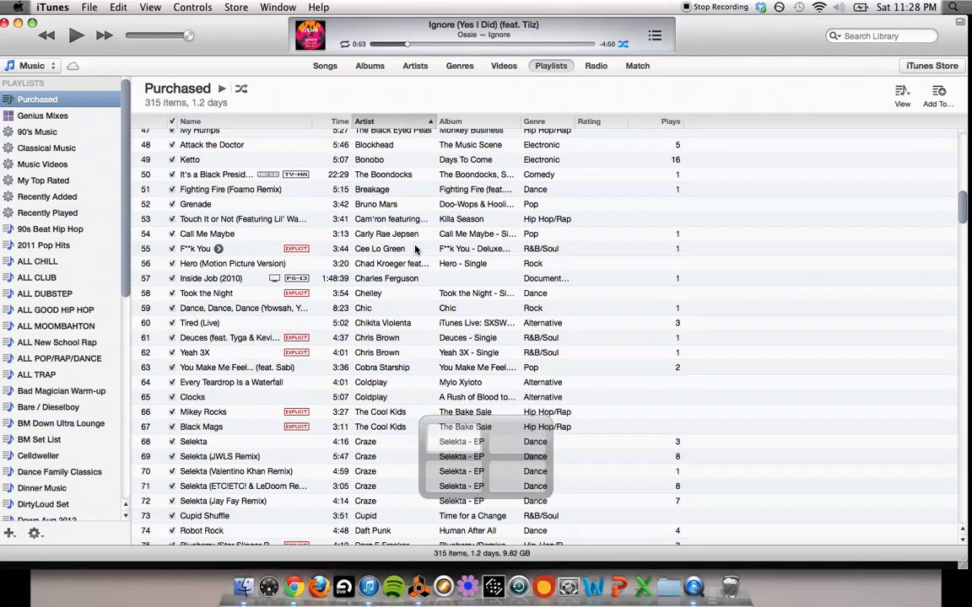
key(super+Tab)
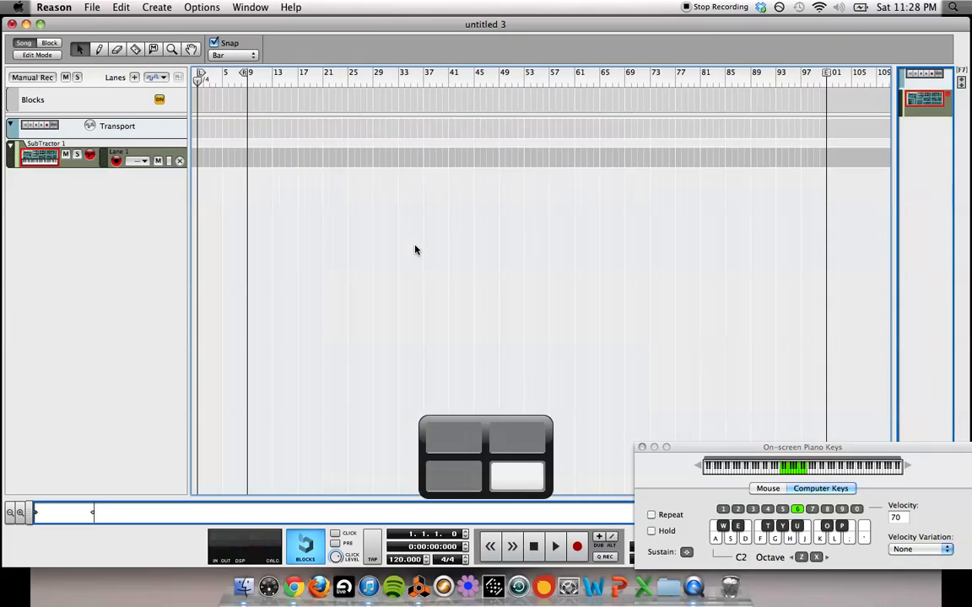
click(11, 24)
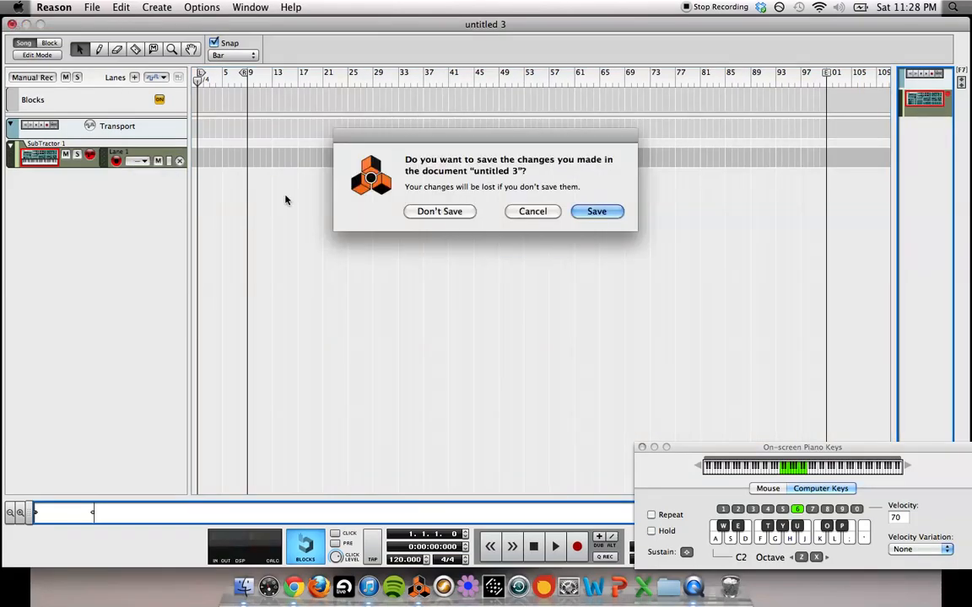
click(458, 211)
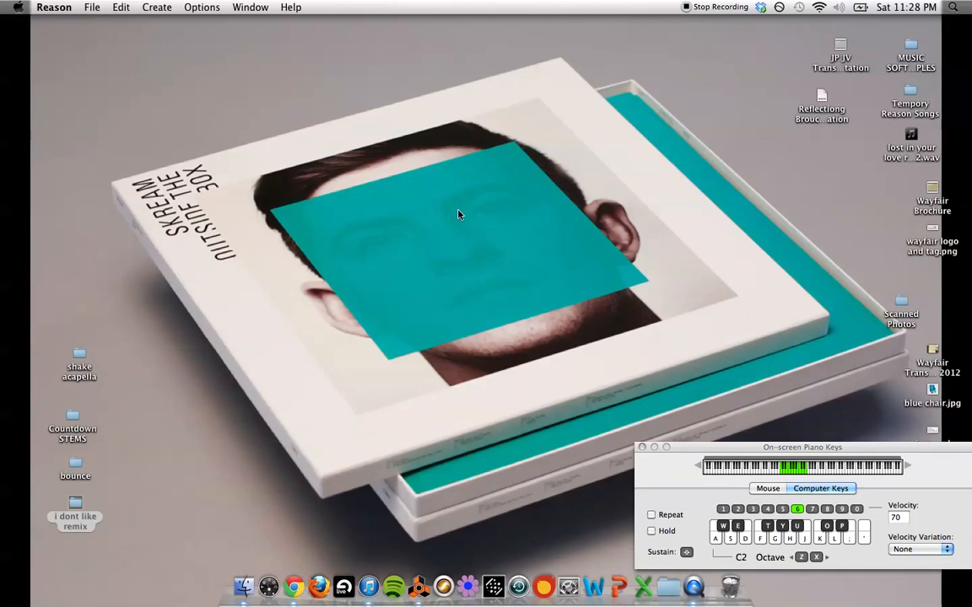